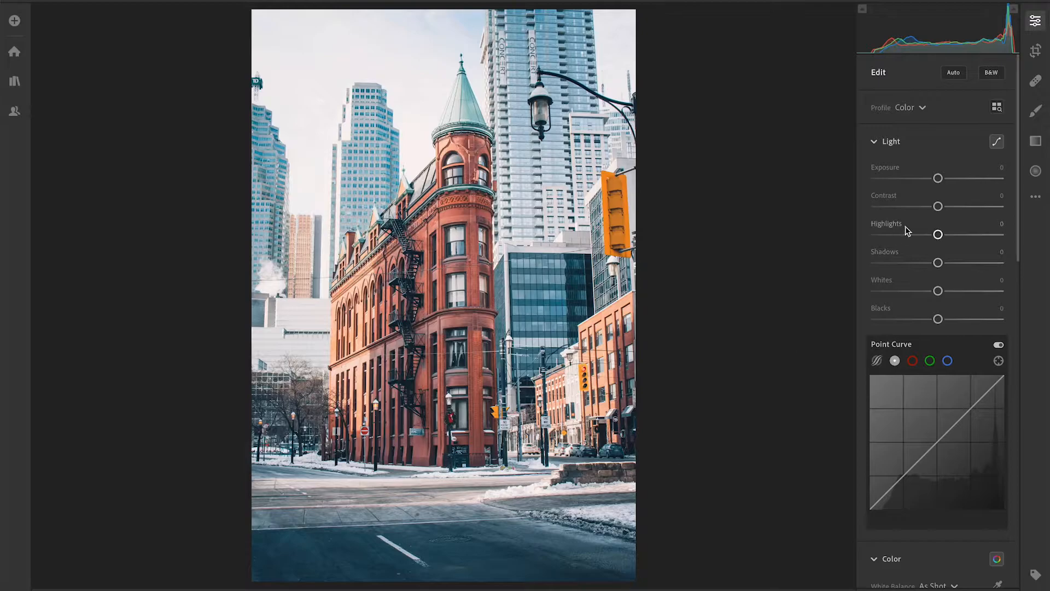
Set Exposure to -0.73, Contrast +12, Highlights -42, Shadows +62, Whites -13 and Blacks -26
drag(962, 178, 1002, 265)
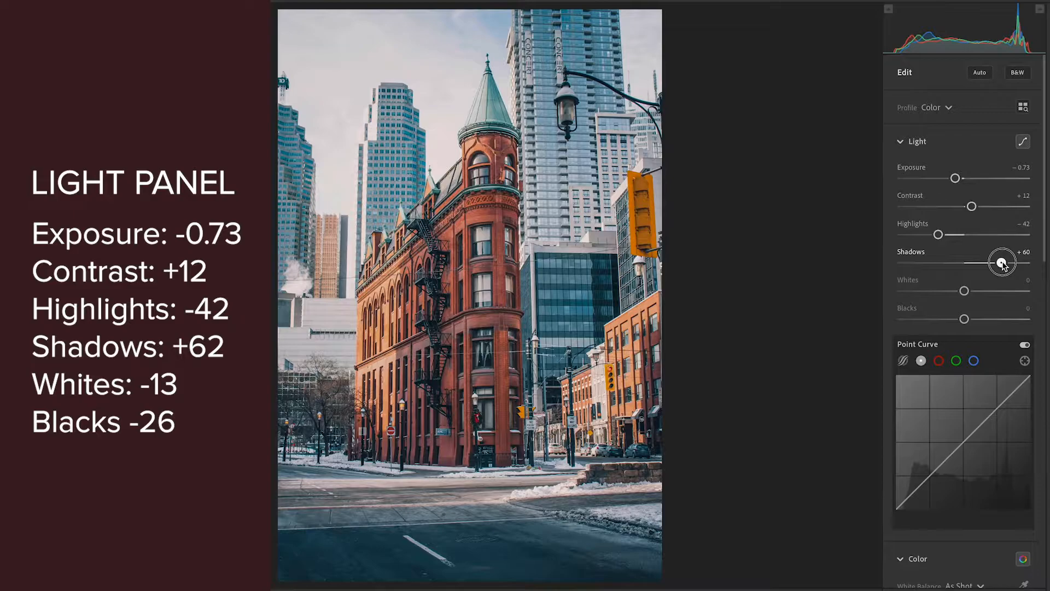
drag(1003, 265, 948, 321)
Pull the main point curve's shadows down to about 21.6, 13.7 and lift its black endpoint to 2.7
scroll(921, 321, down, 3)
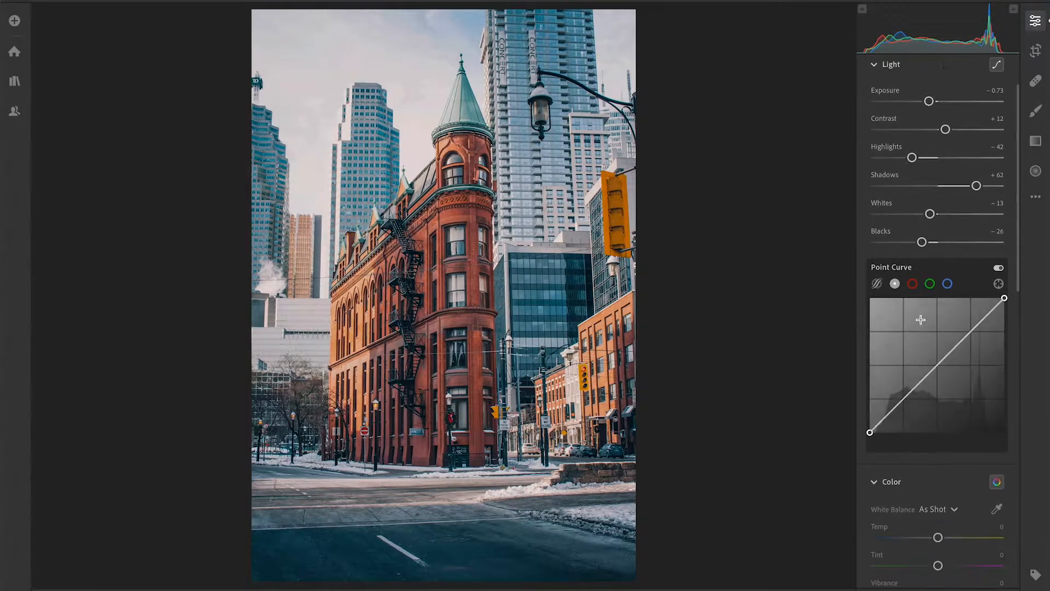
drag(902, 353, 899, 368)
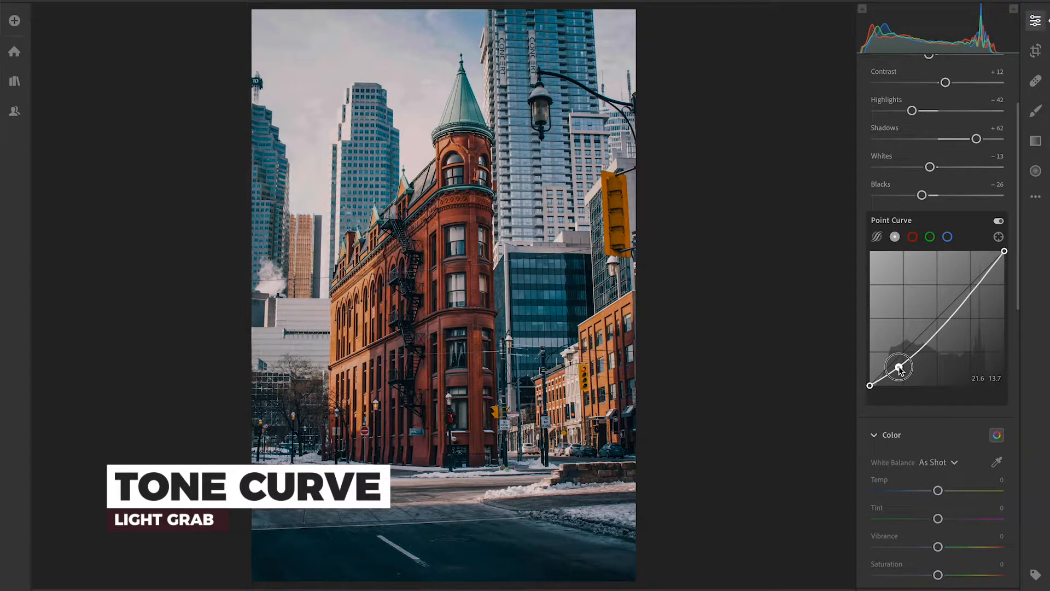
drag(870, 385, 867, 383)
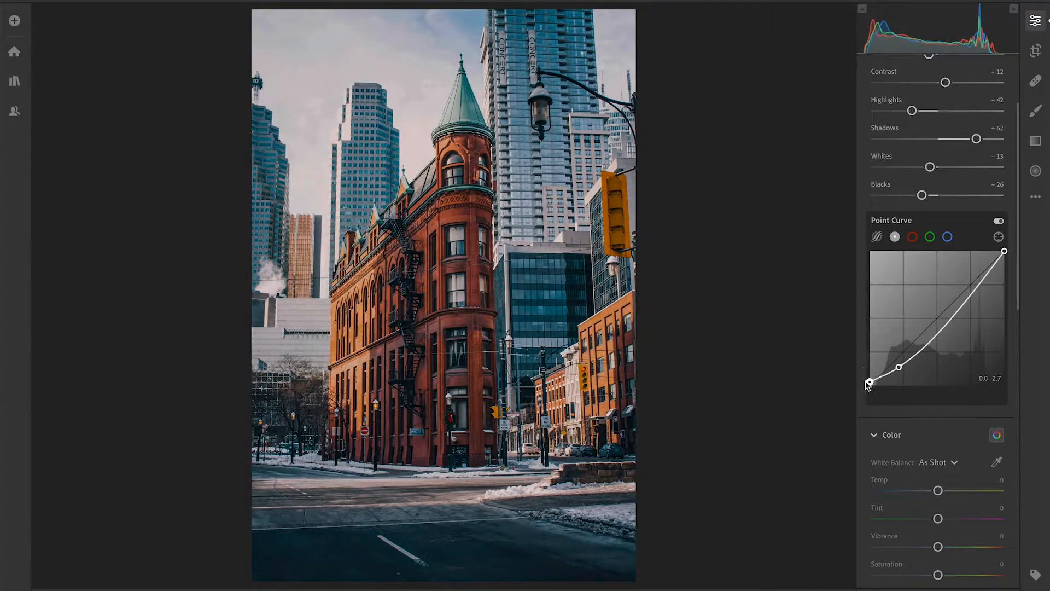
Raise the main curve's highlights to about 71.8, 79.6, lower the white endpoint slightly and fine-tune the shadow point
click(968, 289)
drag(968, 289, 967, 280)
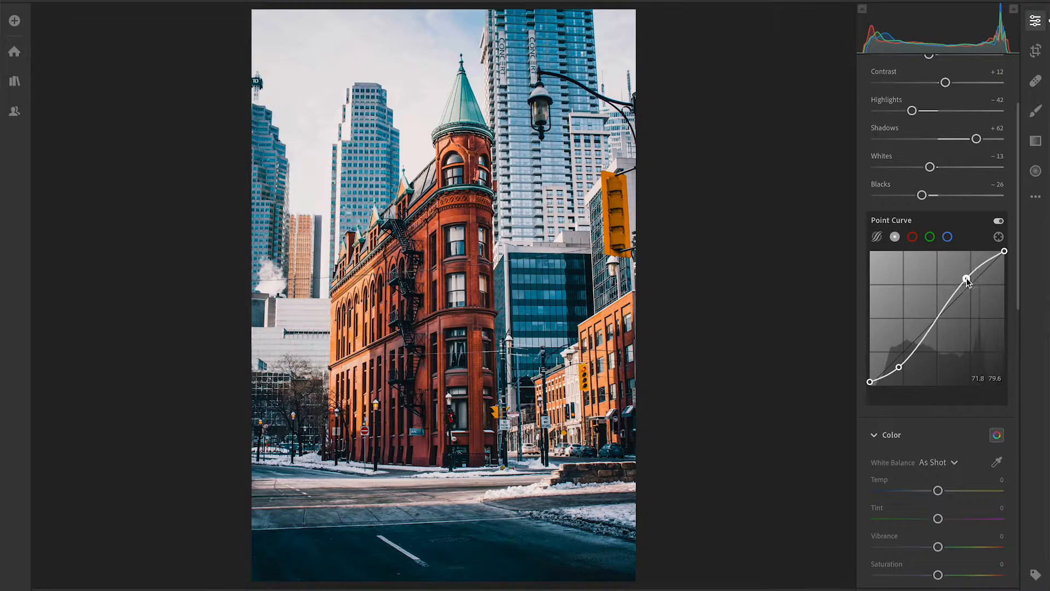
drag(1005, 252, 1012, 265)
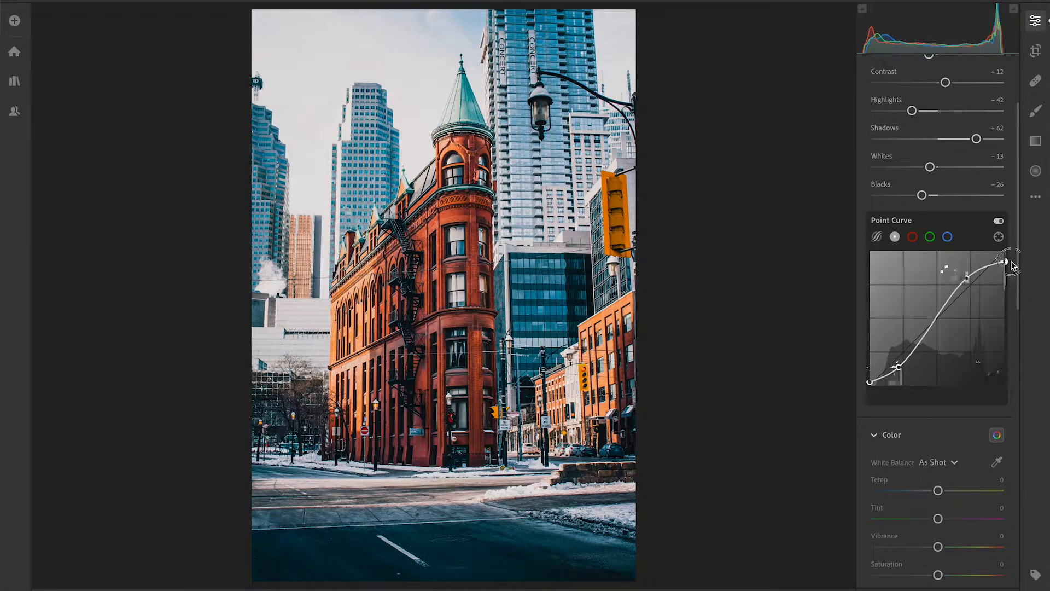
click(899, 367)
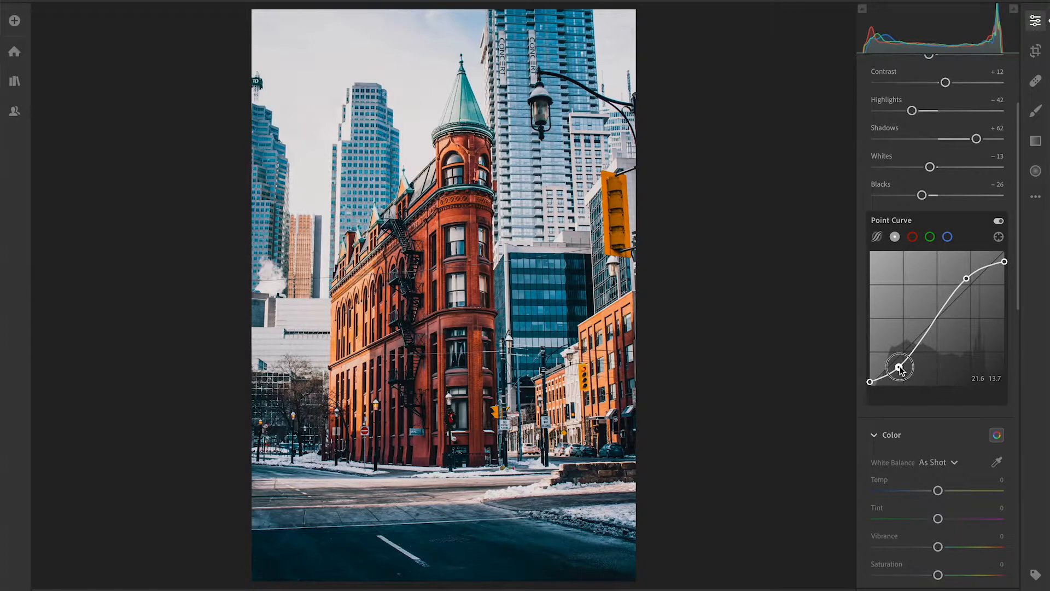
drag(899, 367, 898, 369)
Add a lower-quarter and an upper-quarter point to the red channel curve, pulling both slightly down
click(913, 237)
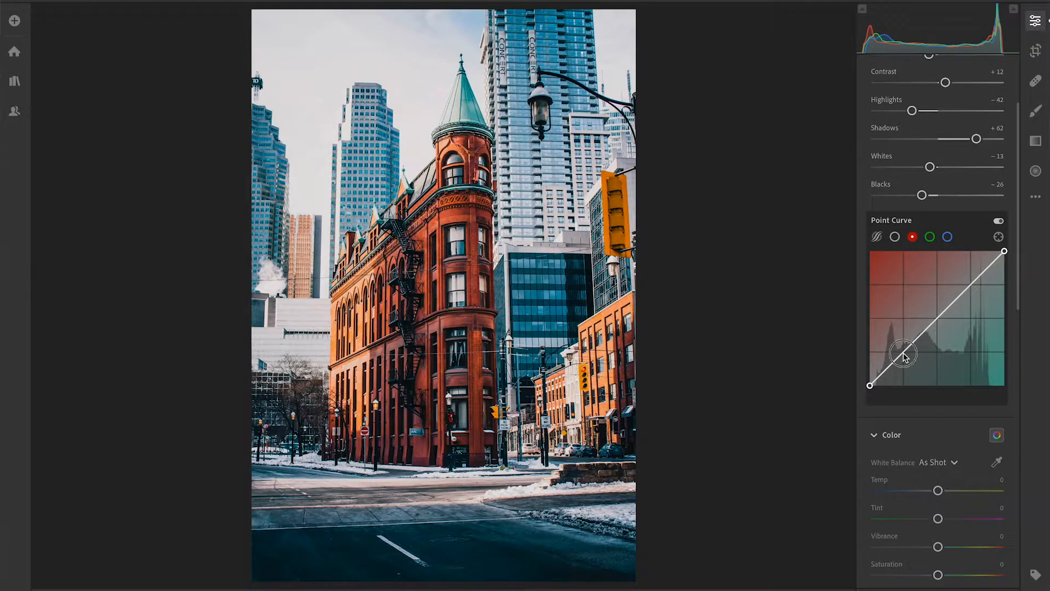
drag(903, 354, 904, 356)
drag(971, 284, 971, 286)
Lift the shadows slightly on the blue channel curve and fine-tune a point in its highlights
click(947, 237)
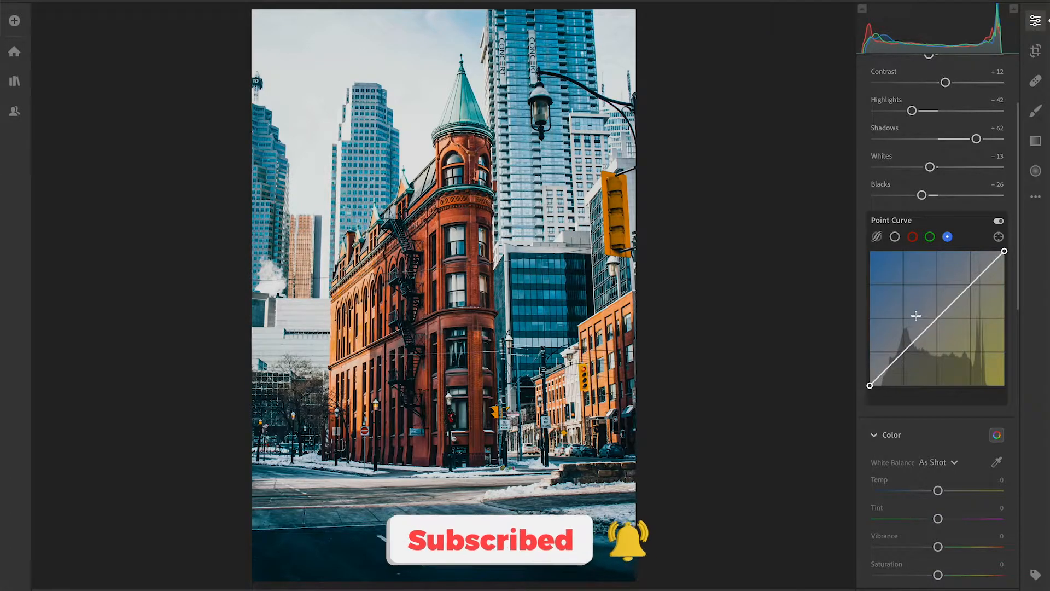
click(904, 351)
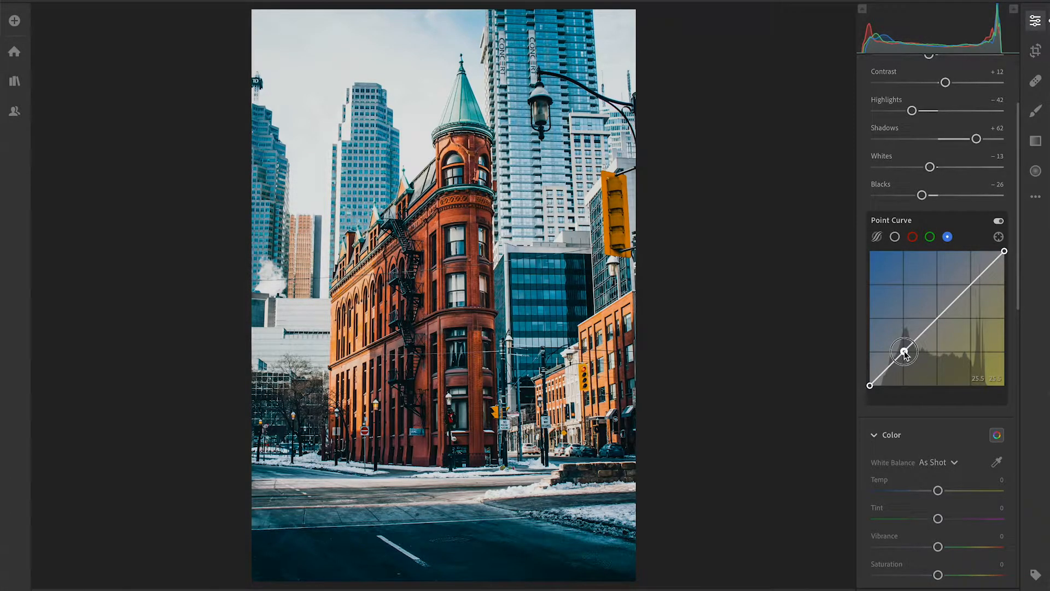
drag(905, 353, 904, 352)
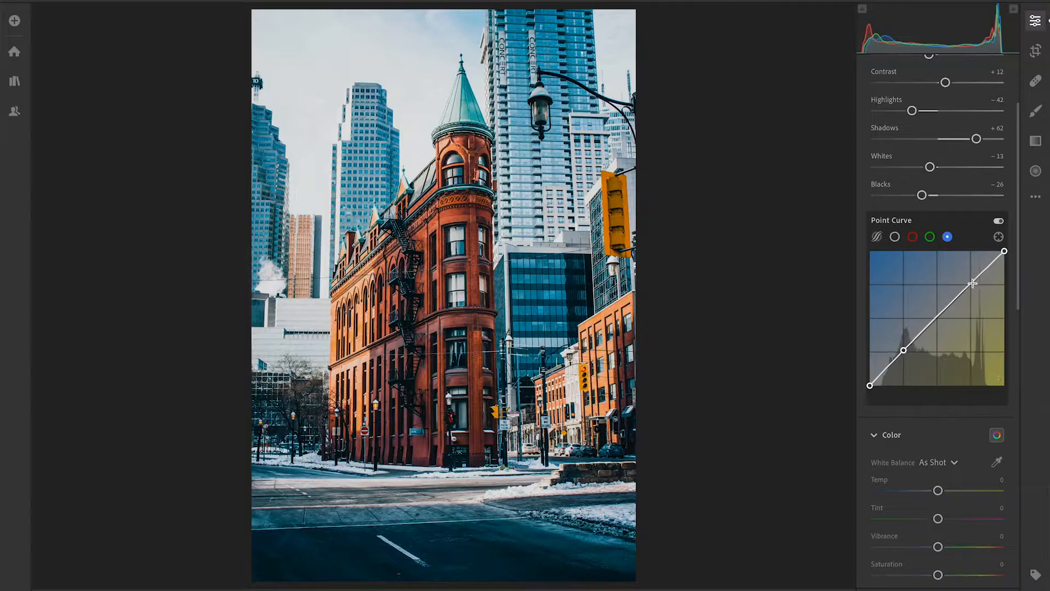
drag(970, 285, 950, 306)
Add a shadow point at about 25.1, 24.7 on the green channel curve
click(930, 237)
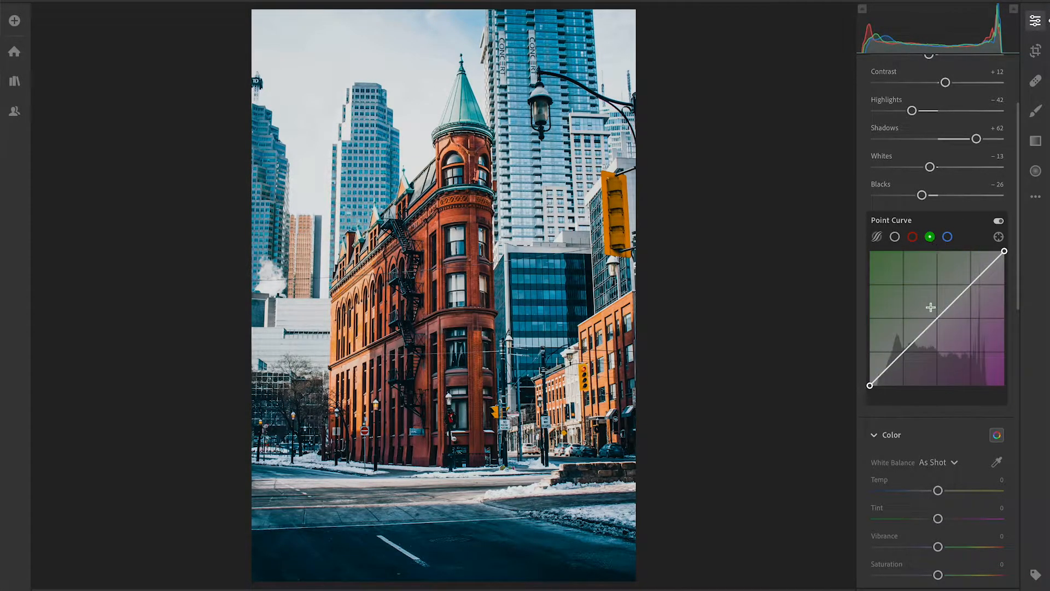
click(904, 352)
drag(905, 354, 903, 354)
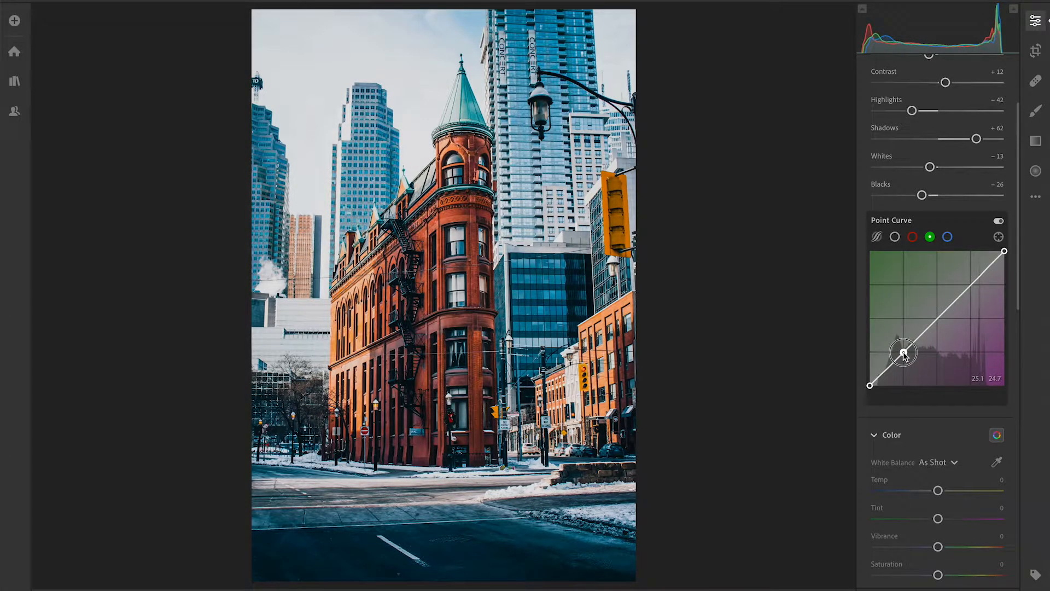
key(backslash)
Set the colour adjustments to Tint +2, Vibrance -7 and Saturation +15
scroll(903, 353, down, 5)
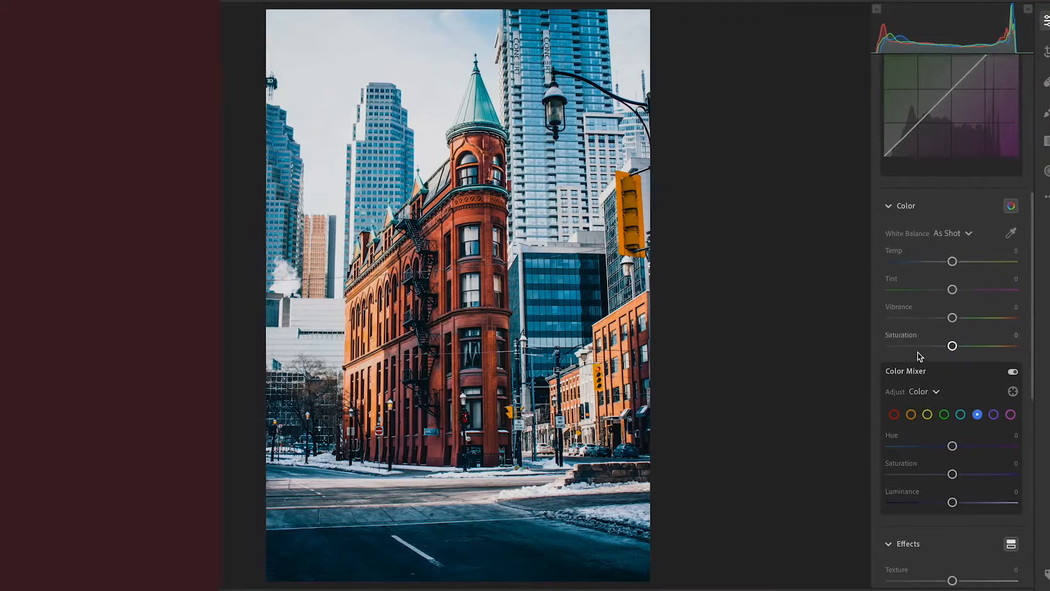
drag(968, 284, 975, 341)
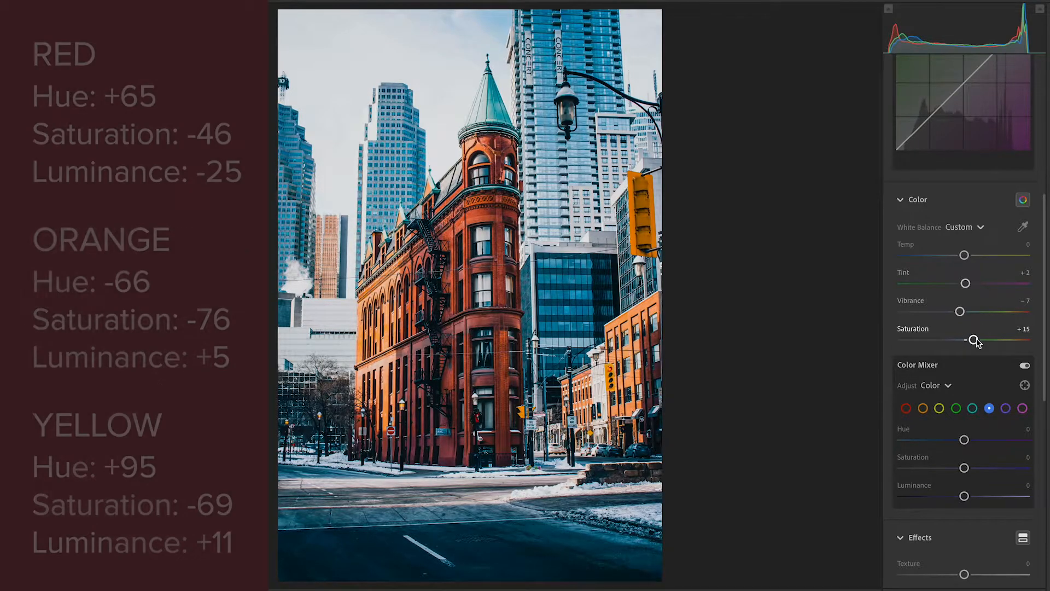
In the color mixer, set the reds to Hue +65, Saturation -46 and Luminance -25
scroll(975, 341, down, 3)
click(906, 317)
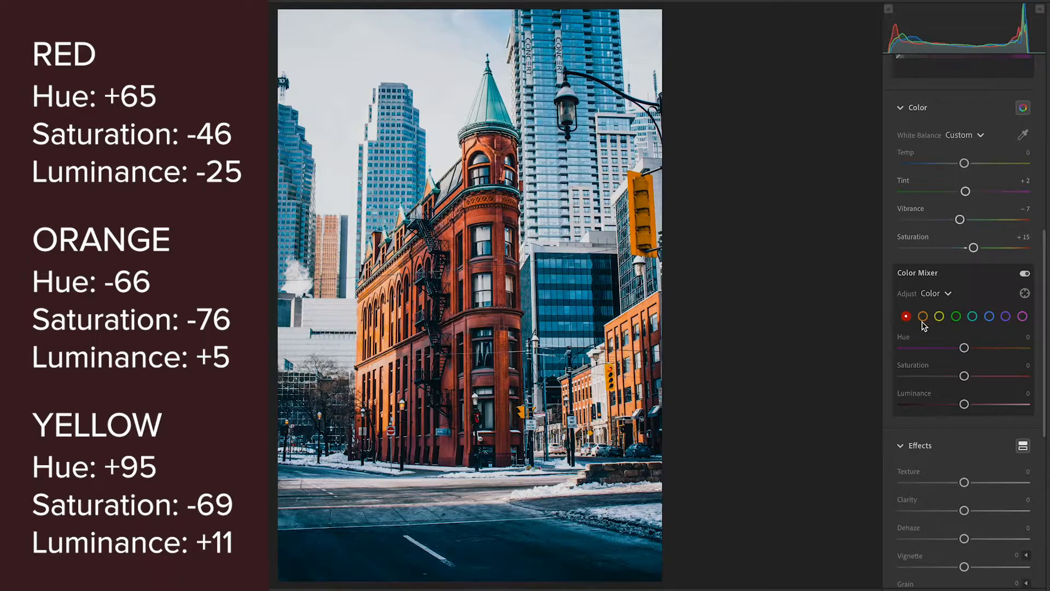
drag(964, 348, 1005, 349)
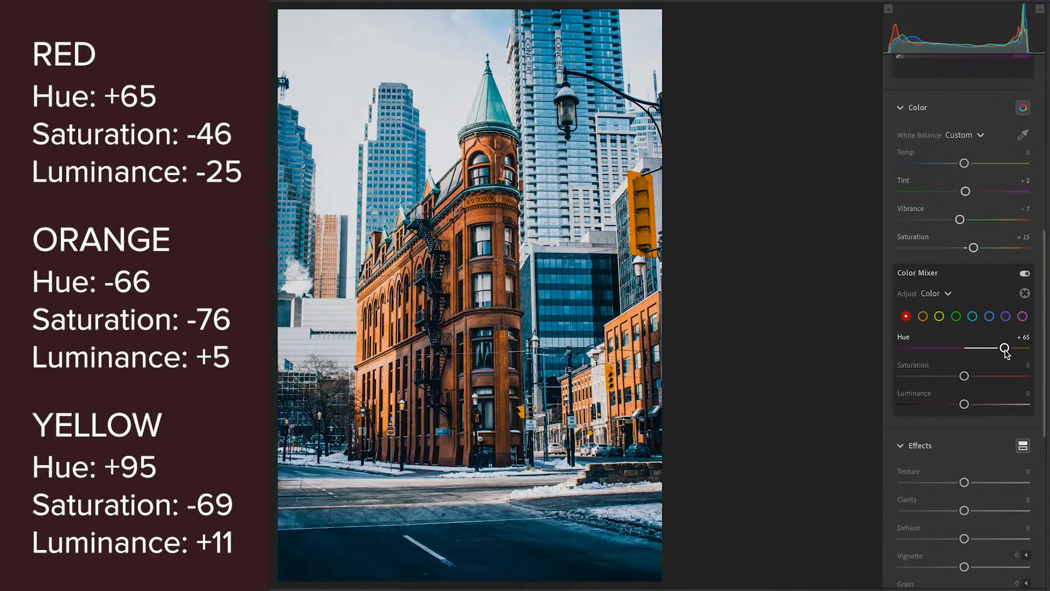
drag(965, 378, 948, 406)
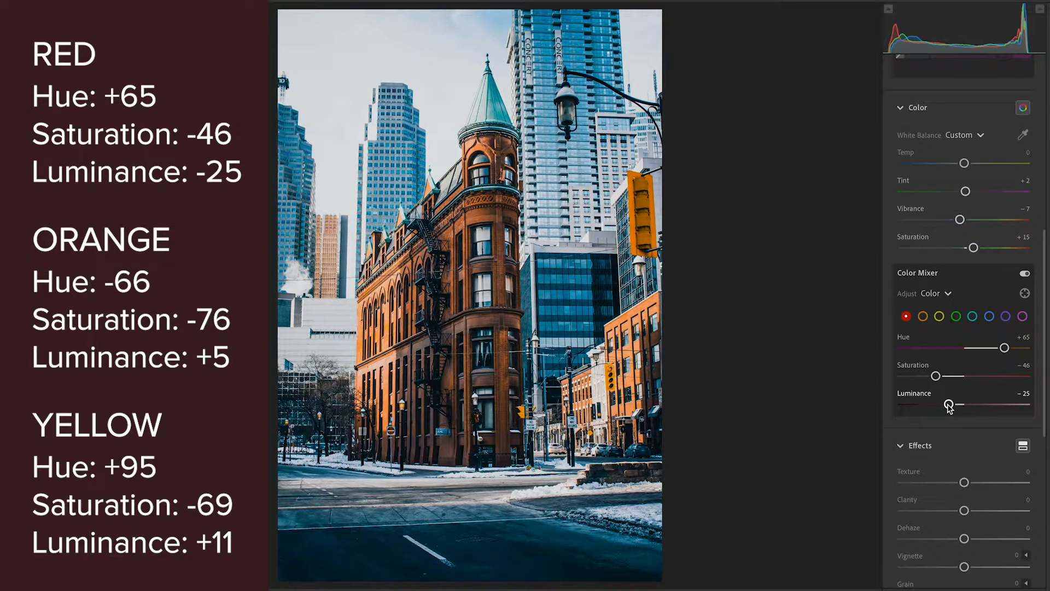
Set the oranges in the color mixer to Hue -66, Saturation -76 and Luminance +5
click(923, 316)
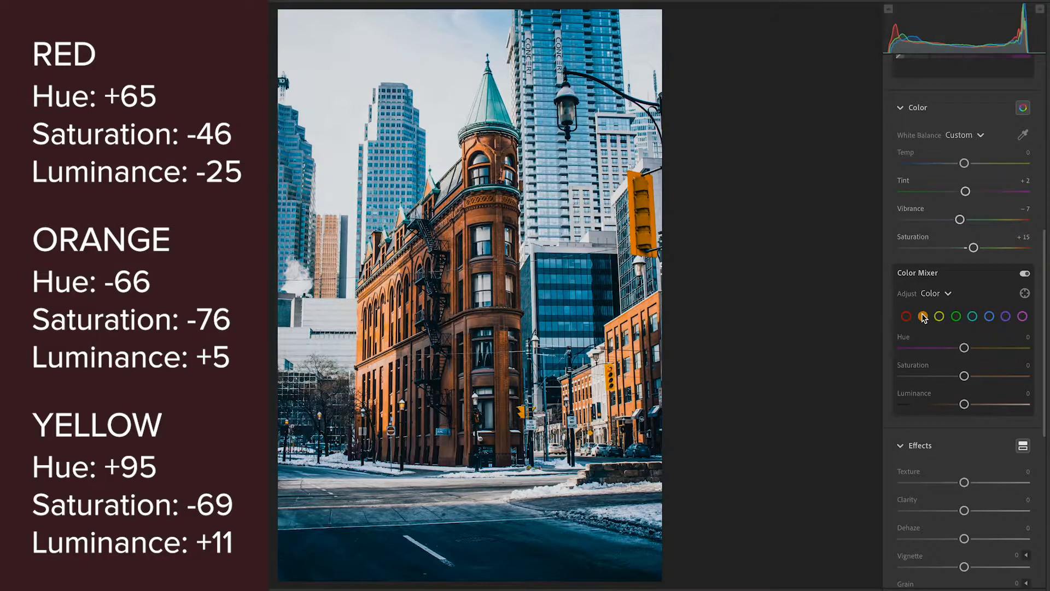
drag(964, 349, 916, 377)
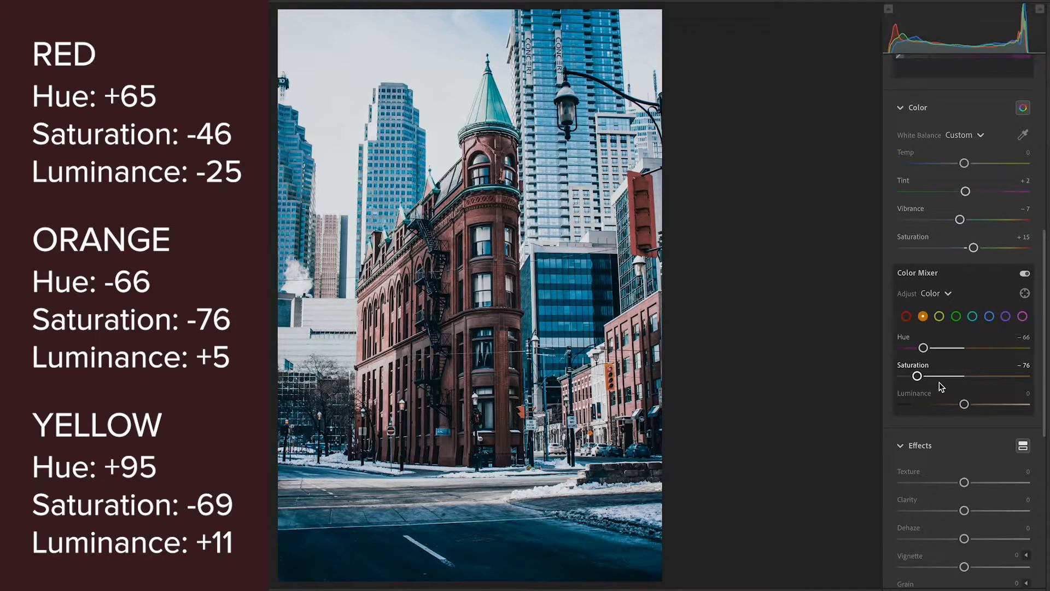
drag(952, 409, 967, 408)
Set the yellows in the color mixer to Hue +95, Saturation -69 and Luminance +11
click(939, 317)
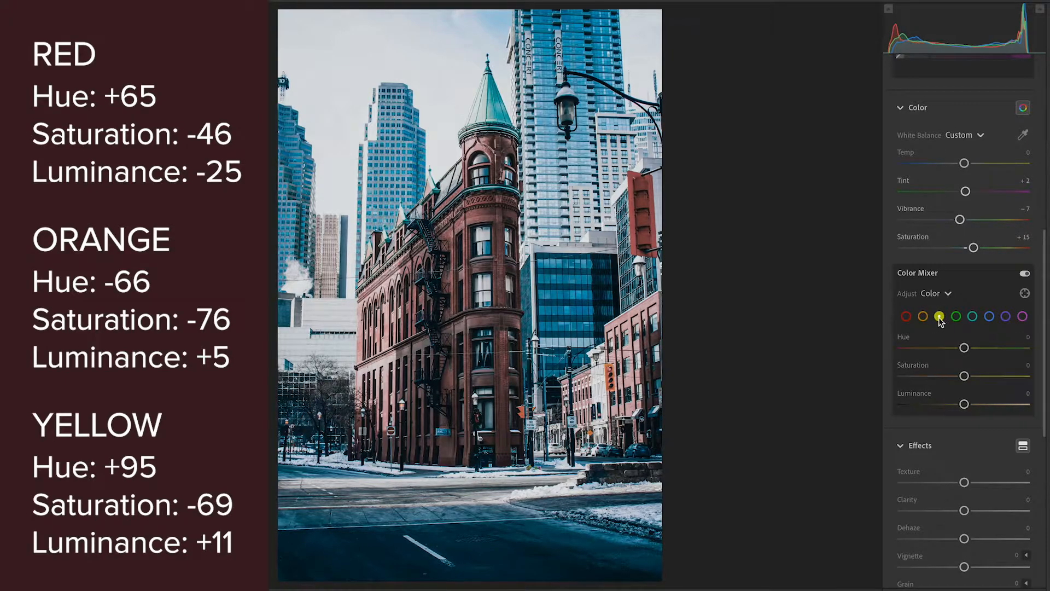
drag(964, 348, 1024, 347)
drag(964, 376, 922, 376)
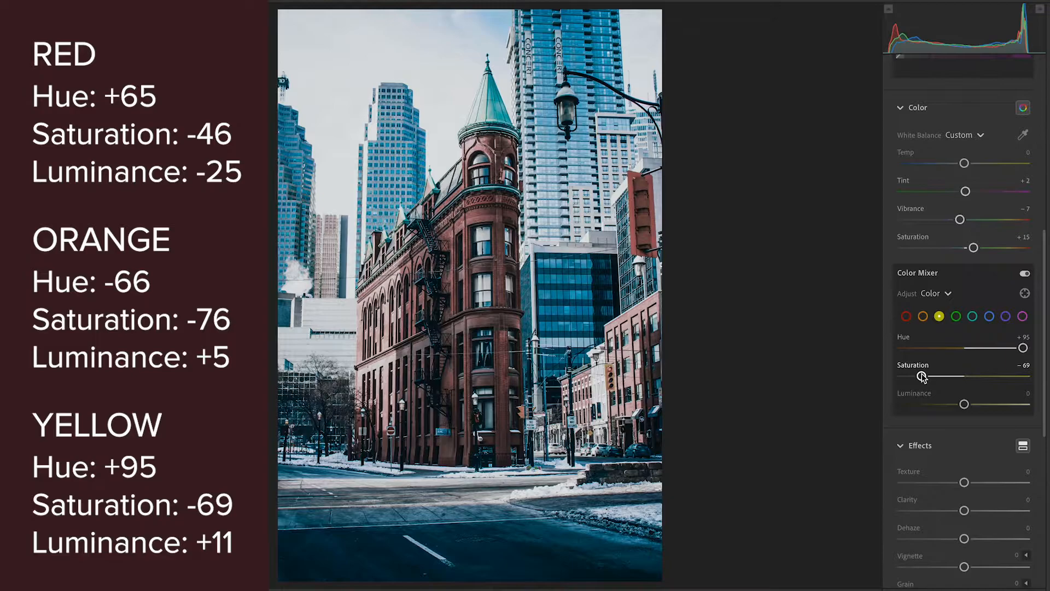
drag(964, 404, 971, 403)
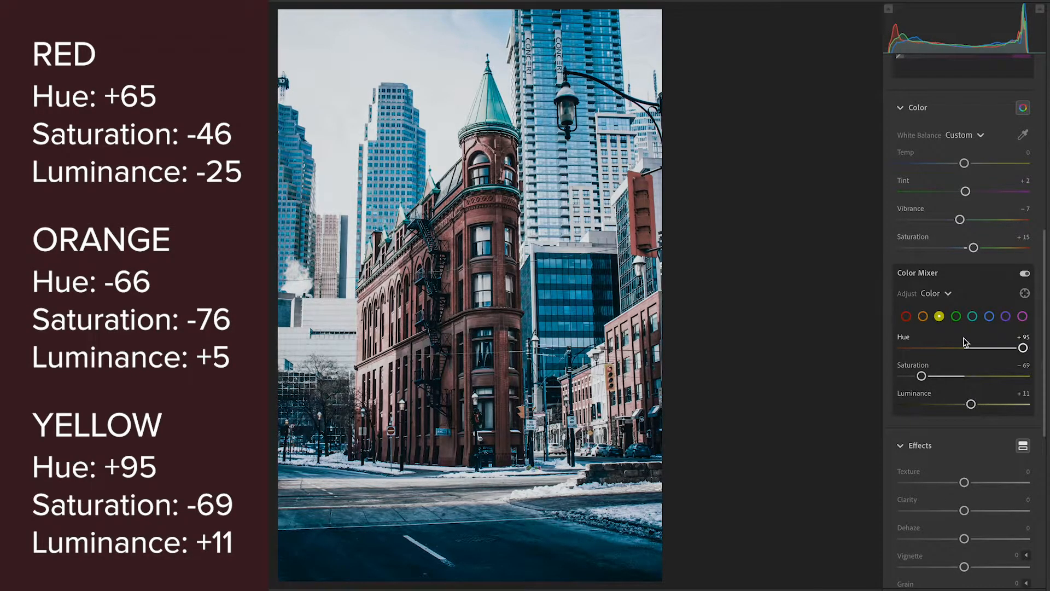
Set the greens in the color mixer to Hue +47, Saturation -59 and Luminance -26
click(957, 318)
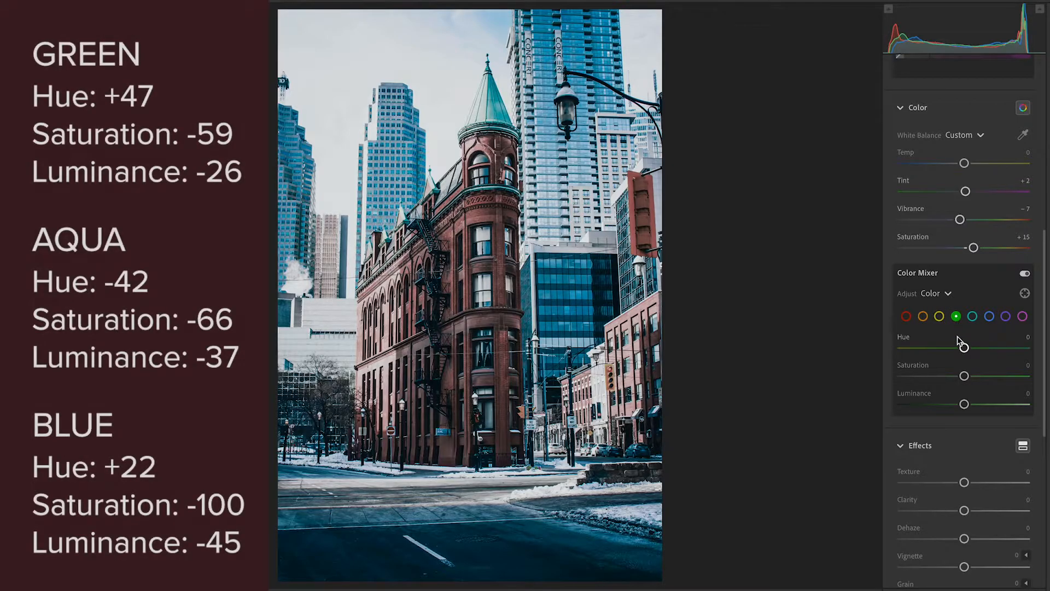
drag(964, 349, 993, 350)
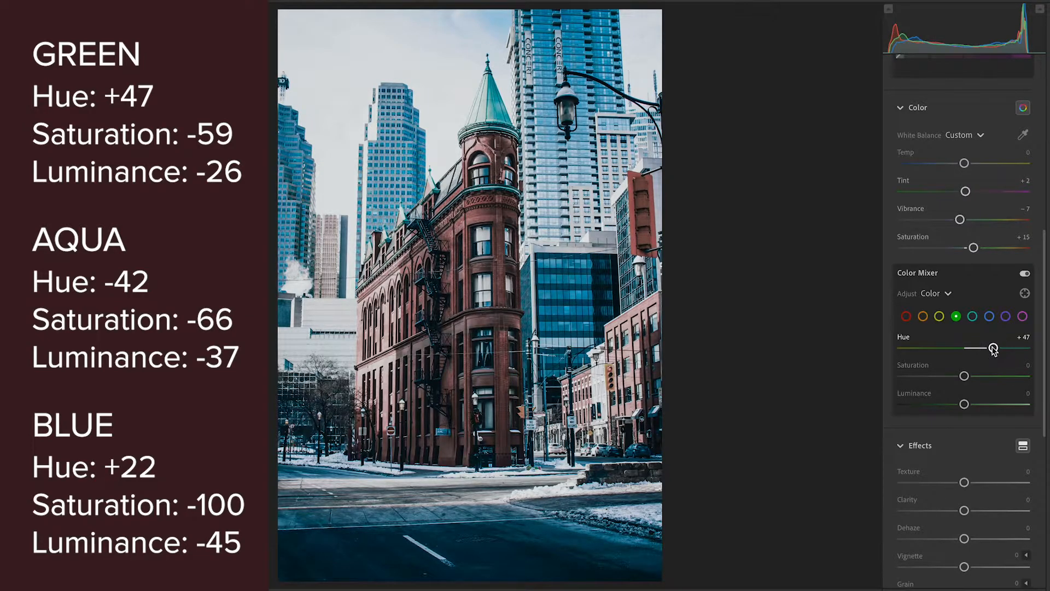
drag(965, 376, 929, 376)
drag(958, 411, 949, 406)
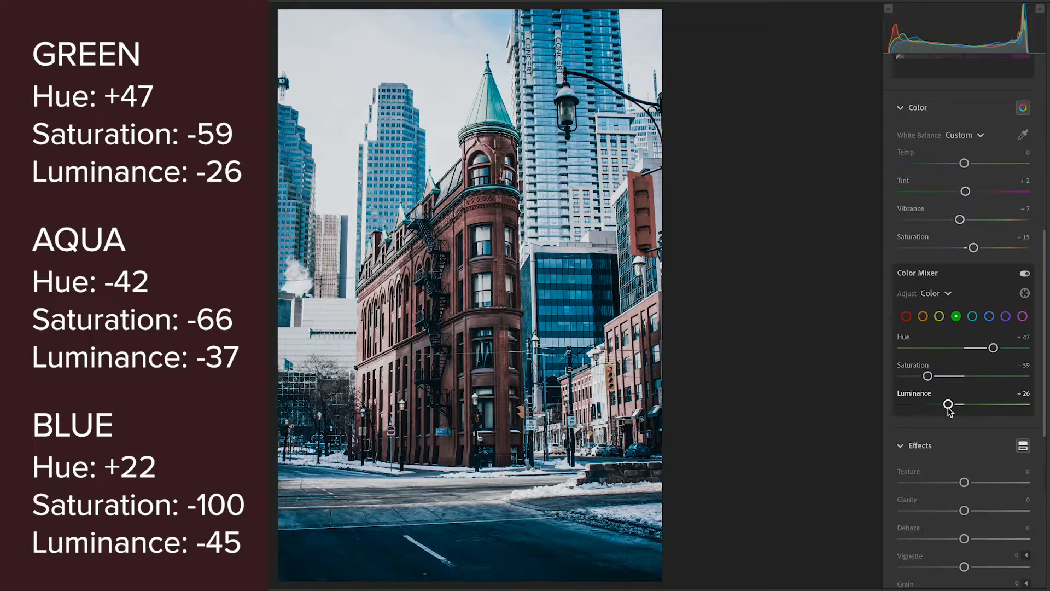
Set the aquas in the color mixer to Hue +42, Saturation -66 and Luminance -37
click(970, 315)
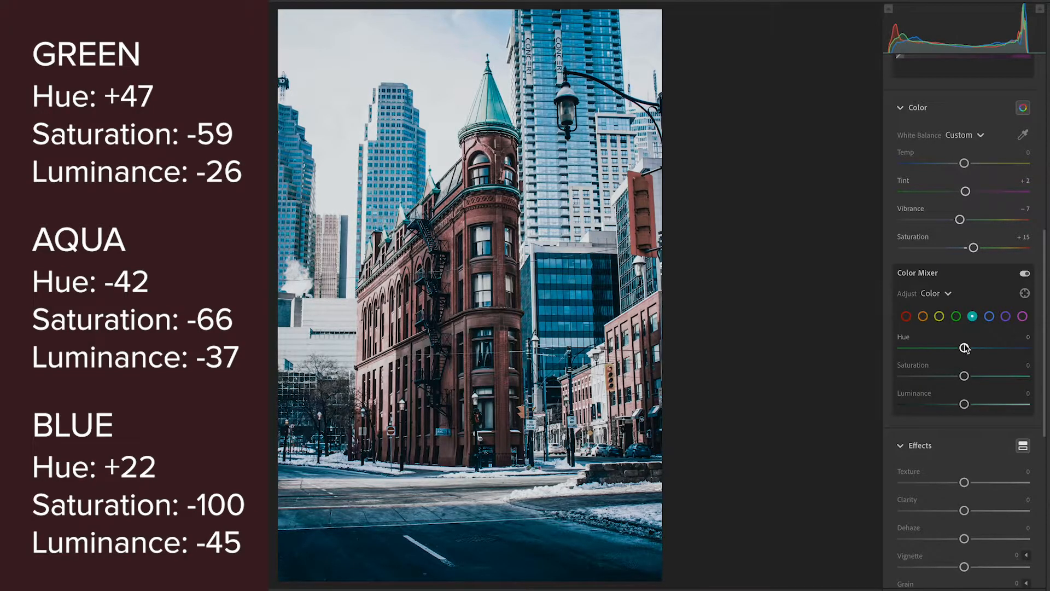
drag(965, 349, 982, 351)
drag(986, 352, 923, 380)
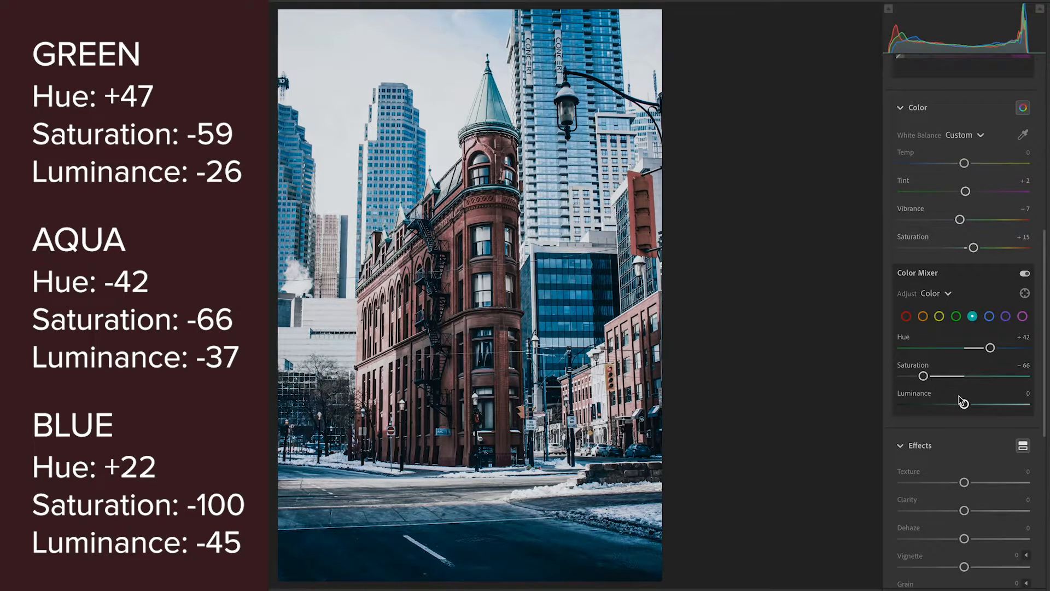
drag(963, 405, 941, 411)
Set the blues in the color mixer to Hue +22, Saturation -100 and Luminance -45
click(989, 317)
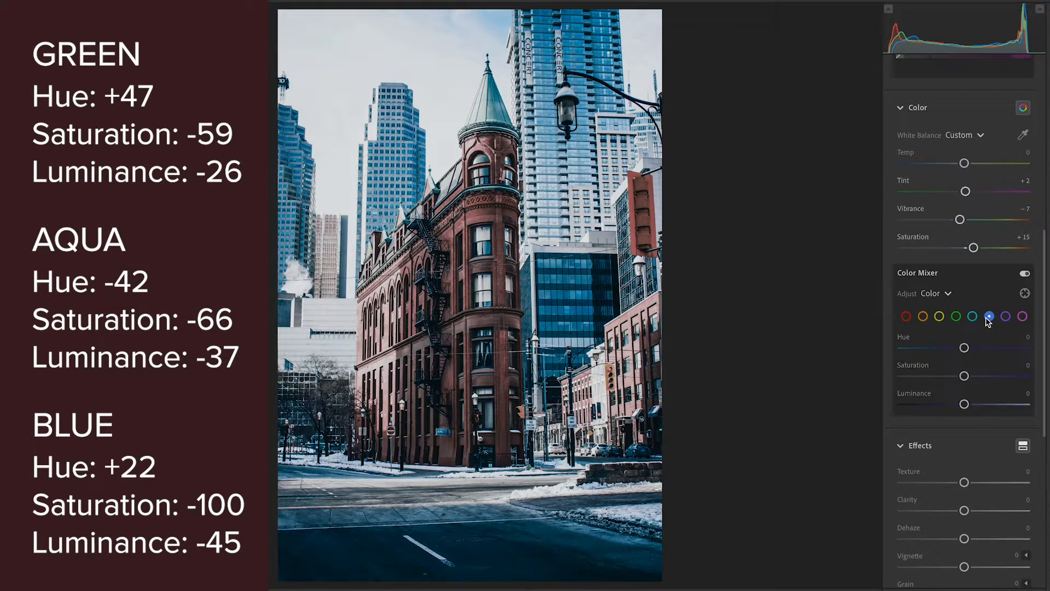
drag(964, 350, 900, 378)
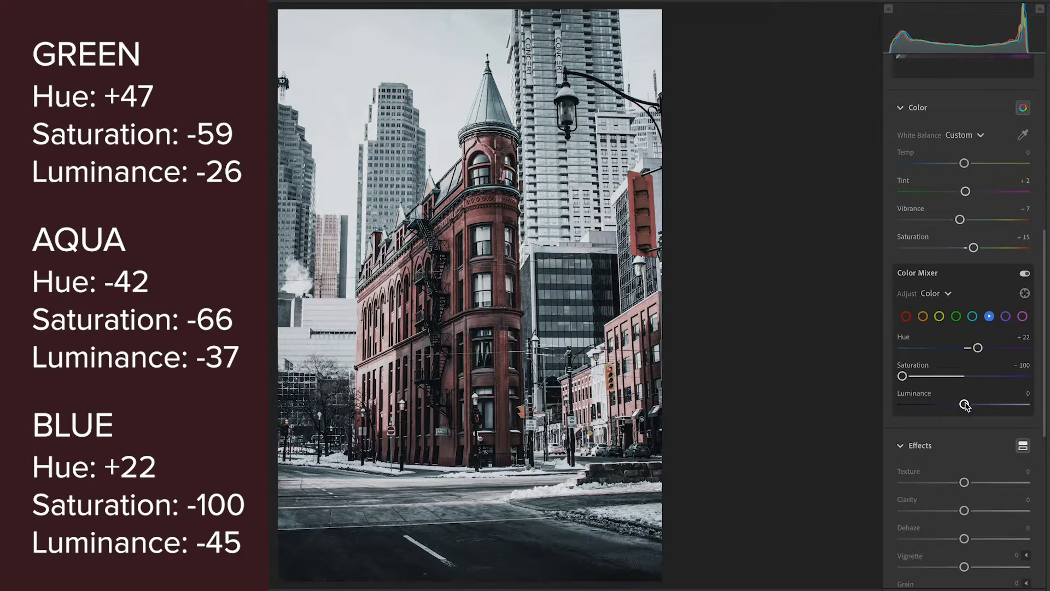
drag(964, 405, 936, 404)
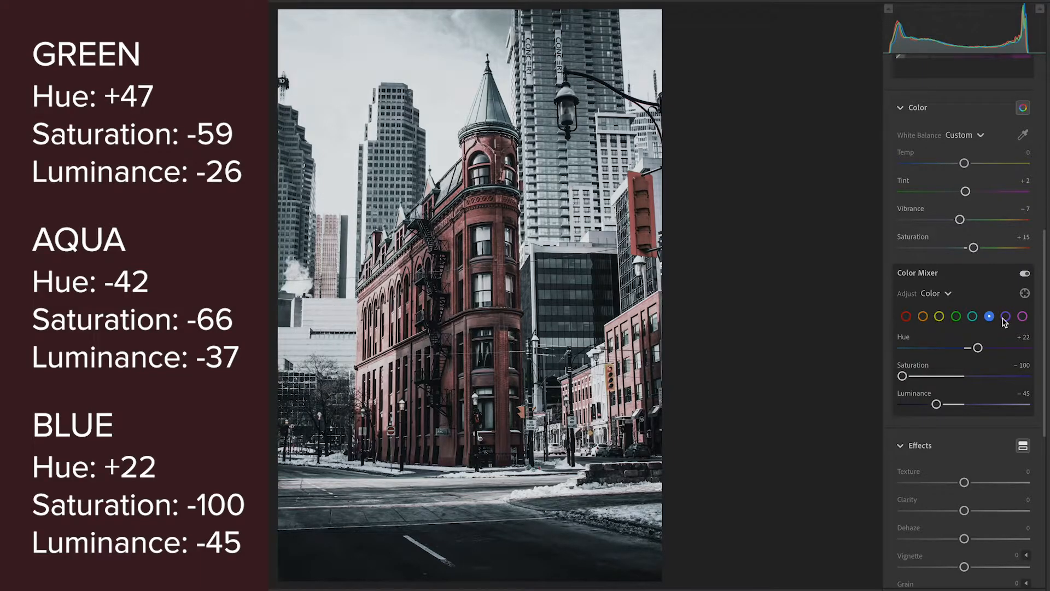
Apply the effects Clarity +5, Dehaze +17 and Vignette -11 to the photo
scroll(1006, 330, down, 5)
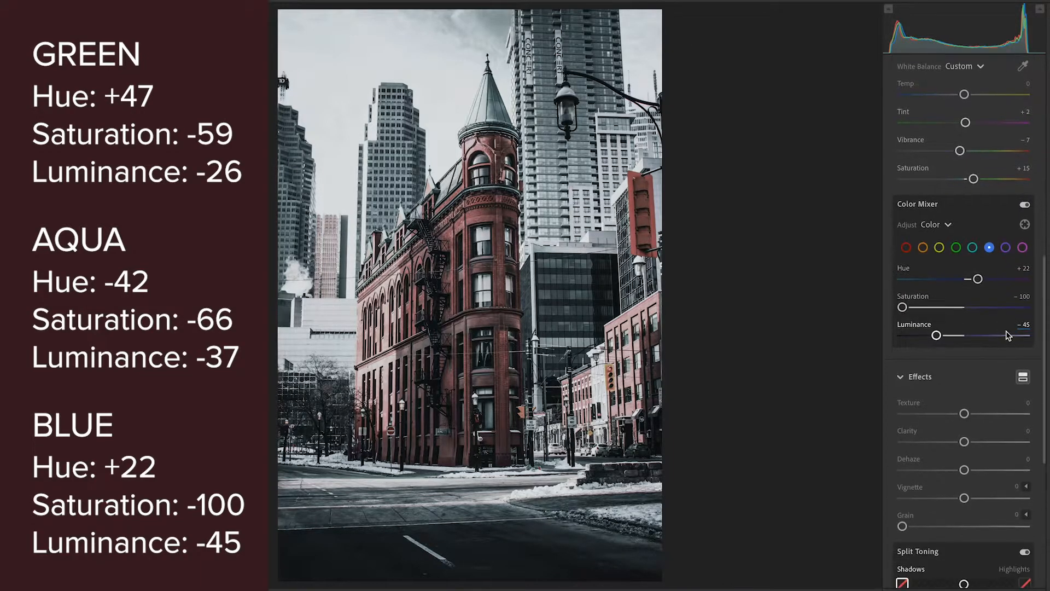
scroll(1006, 331, down, 2)
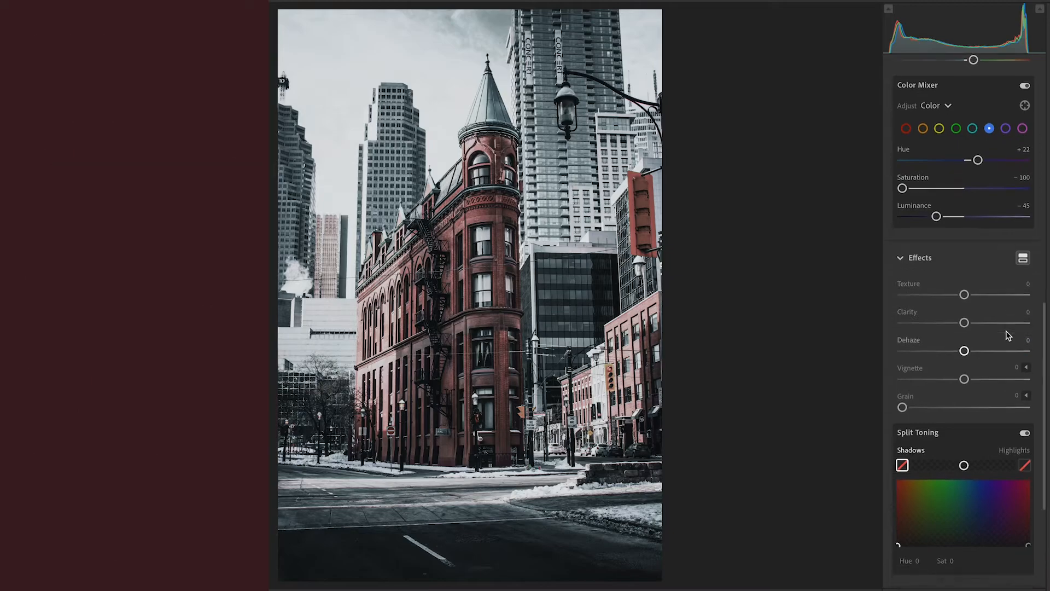
drag(970, 305, 963, 359)
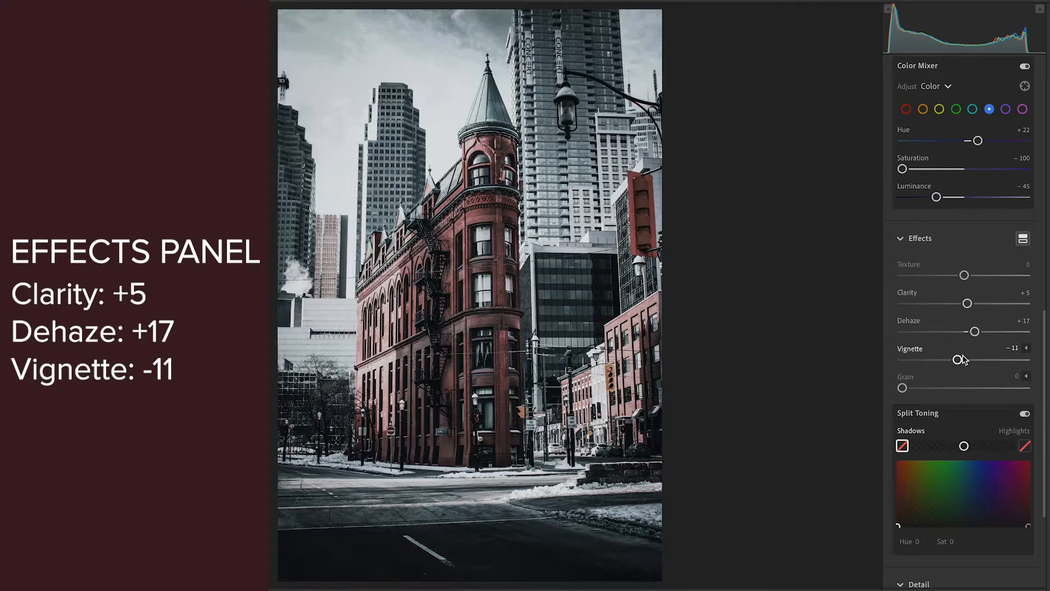
scroll(963, 360, down, 3)
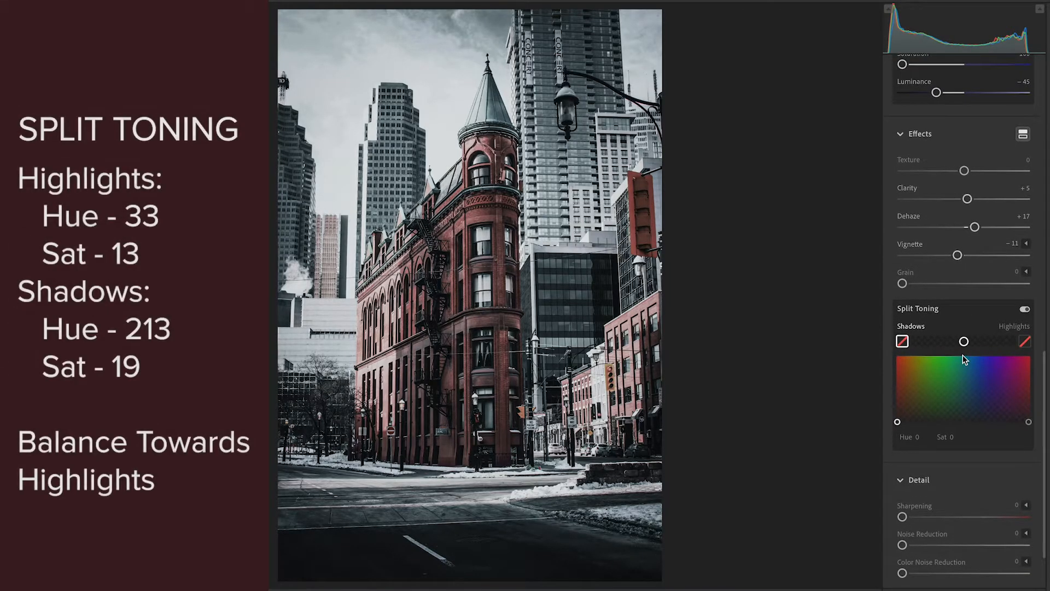
Set the split toning highlights to Hue 33 and Sat 13
click(1025, 341)
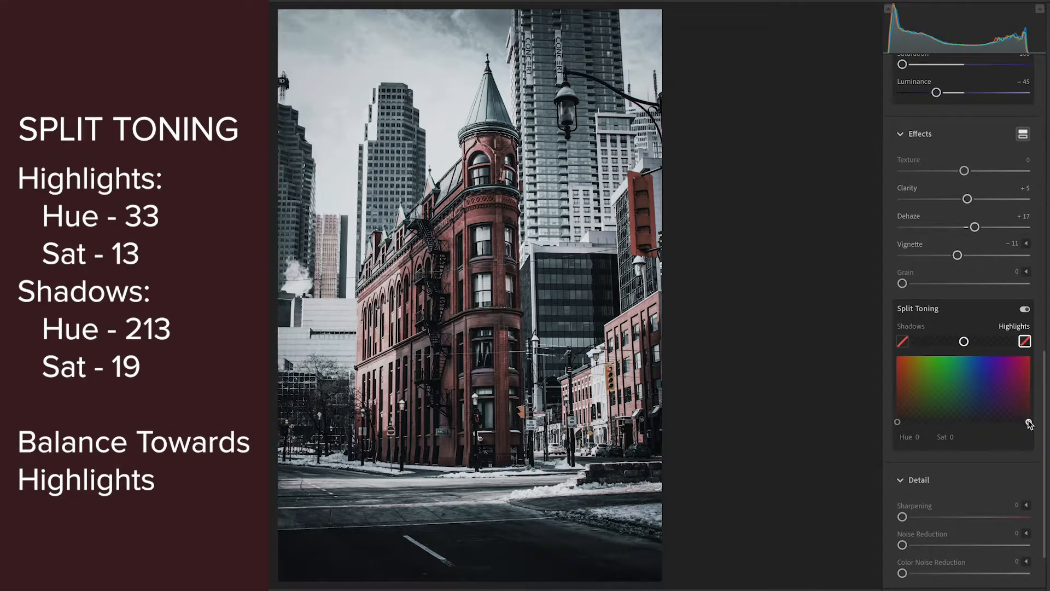
drag(1029, 424, 909, 414)
drag(910, 414, 910, 414)
Set the split toning shadows to Hue 213 and Sat 19, and shift the balance towards the highlights
click(902, 342)
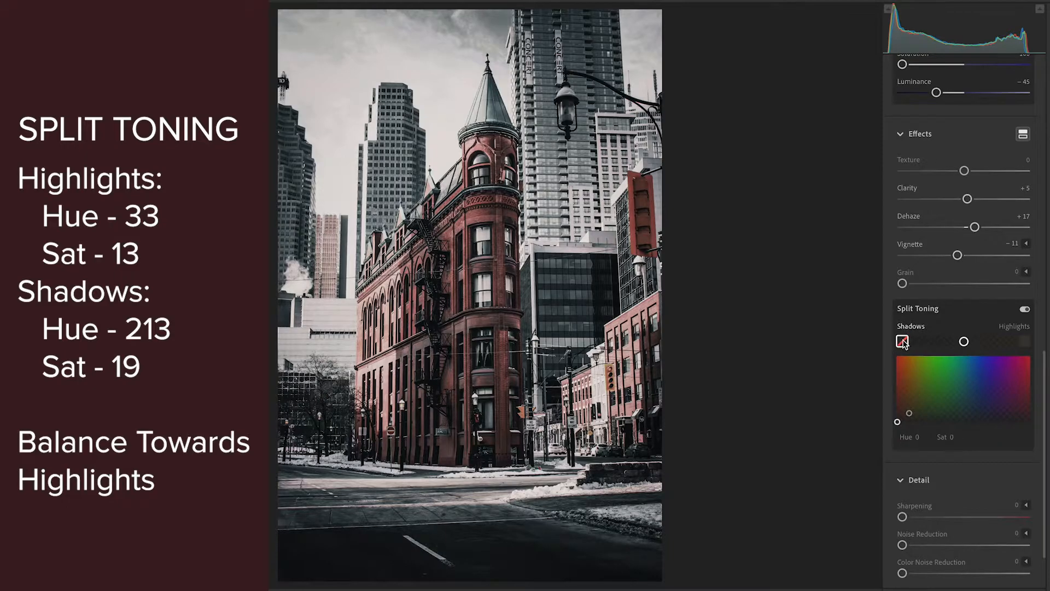
drag(898, 423, 977, 412)
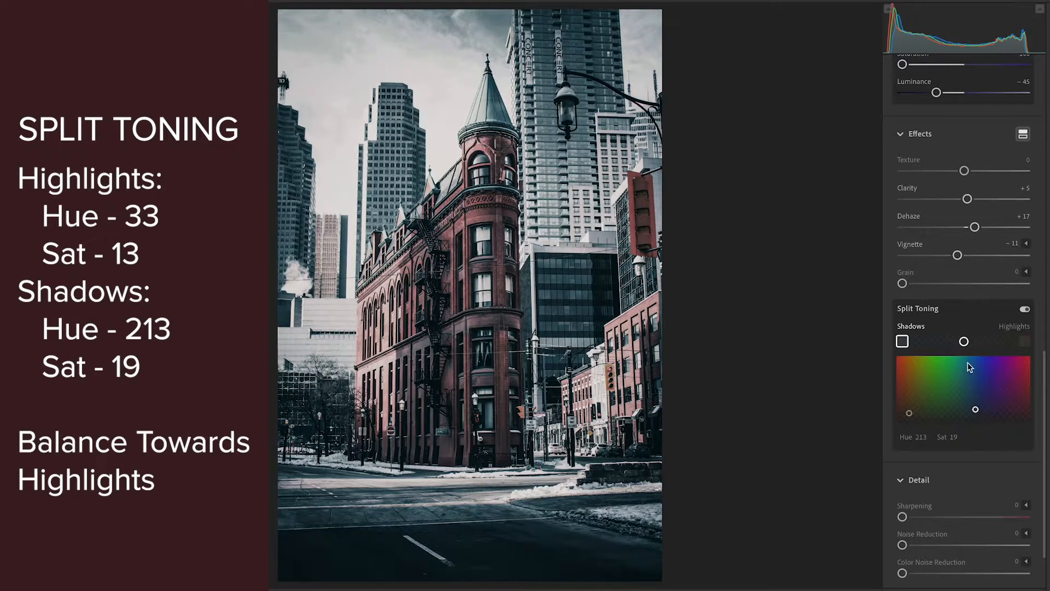
drag(963, 342, 982, 345)
drag(979, 341, 979, 342)
Set the photo's Sharpening to 50, Noise Reduction to 31 and Color Noise Reduction to 26
scroll(978, 342, down, 3)
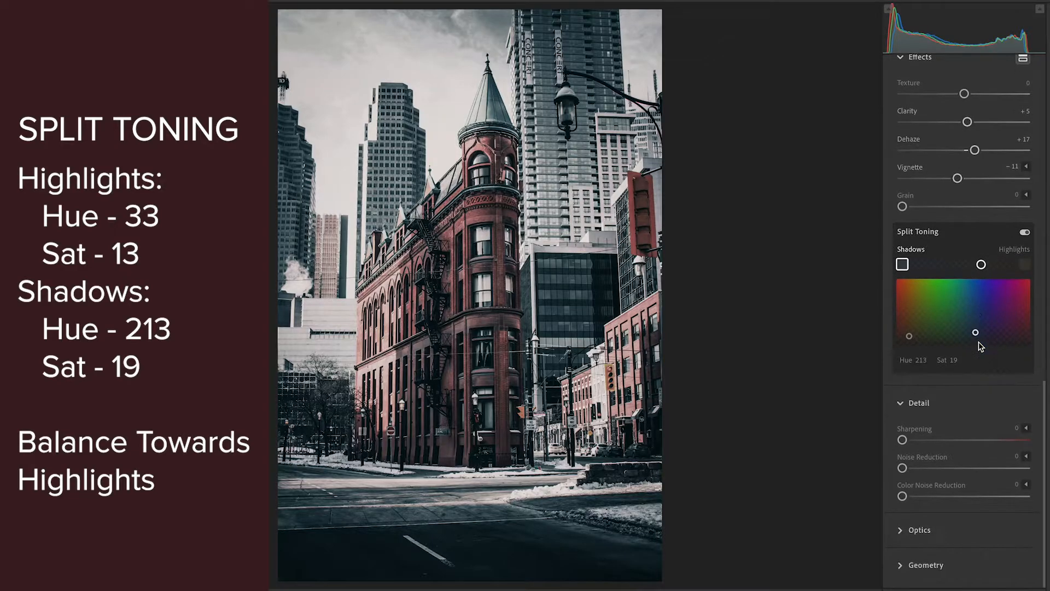
scroll(978, 343, up, 1)
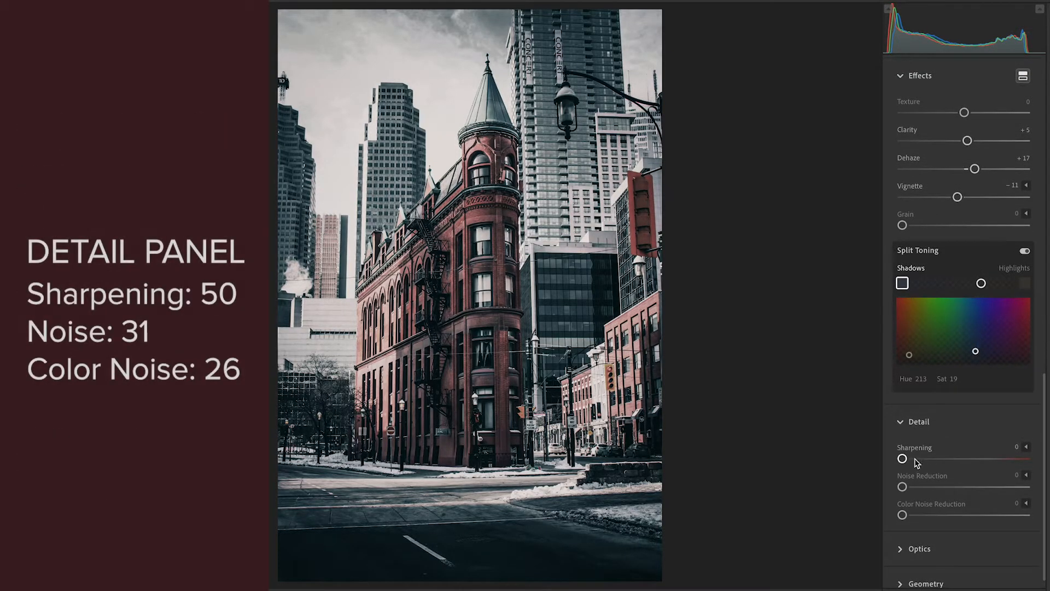
drag(902, 459, 943, 487)
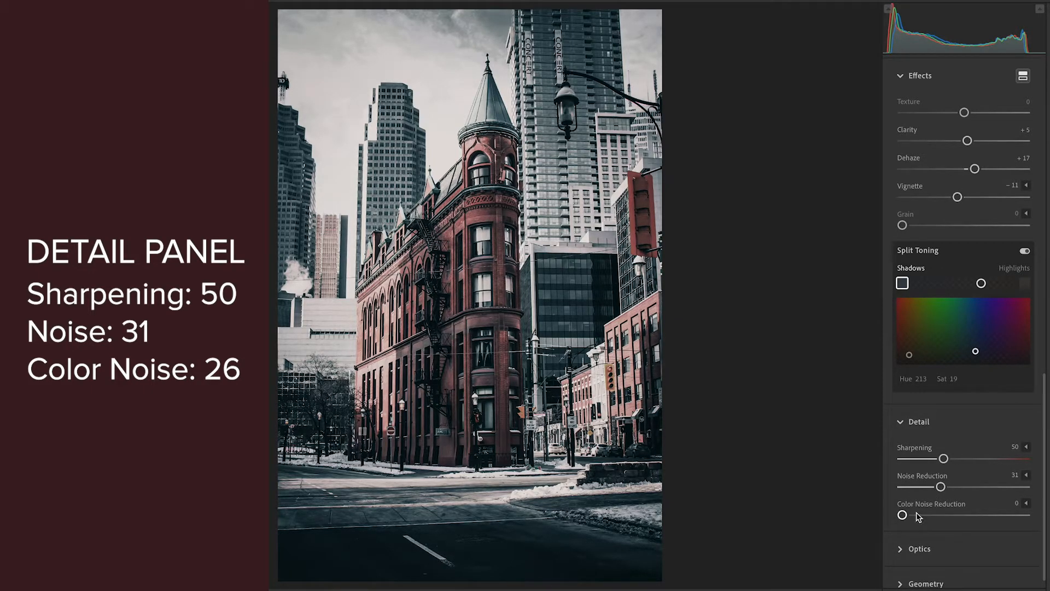
drag(903, 515, 935, 515)
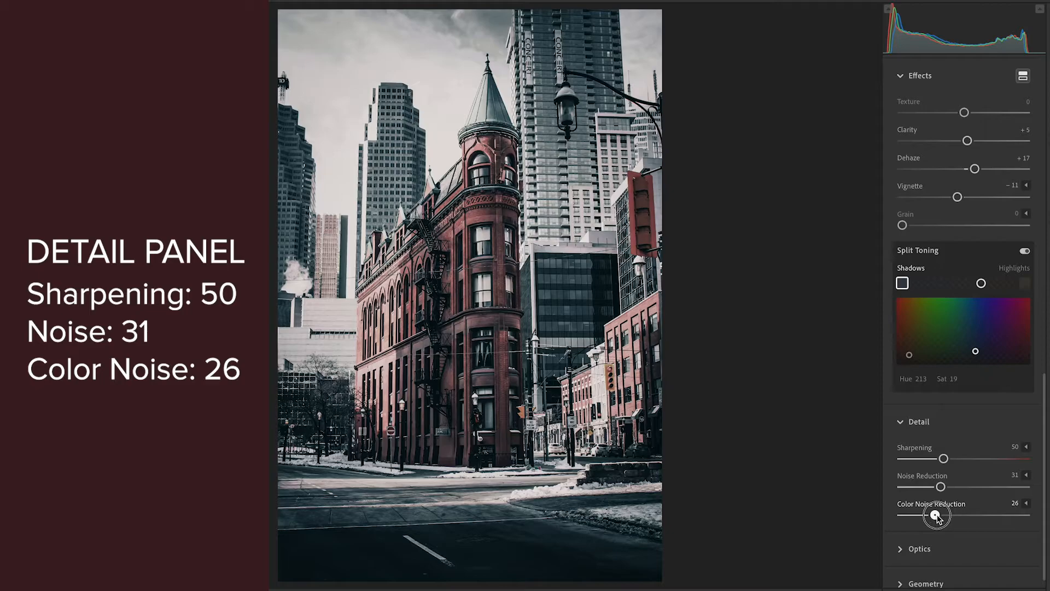
Raise the photo's Exposure to -0.62
scroll(961, 466, up, 15)
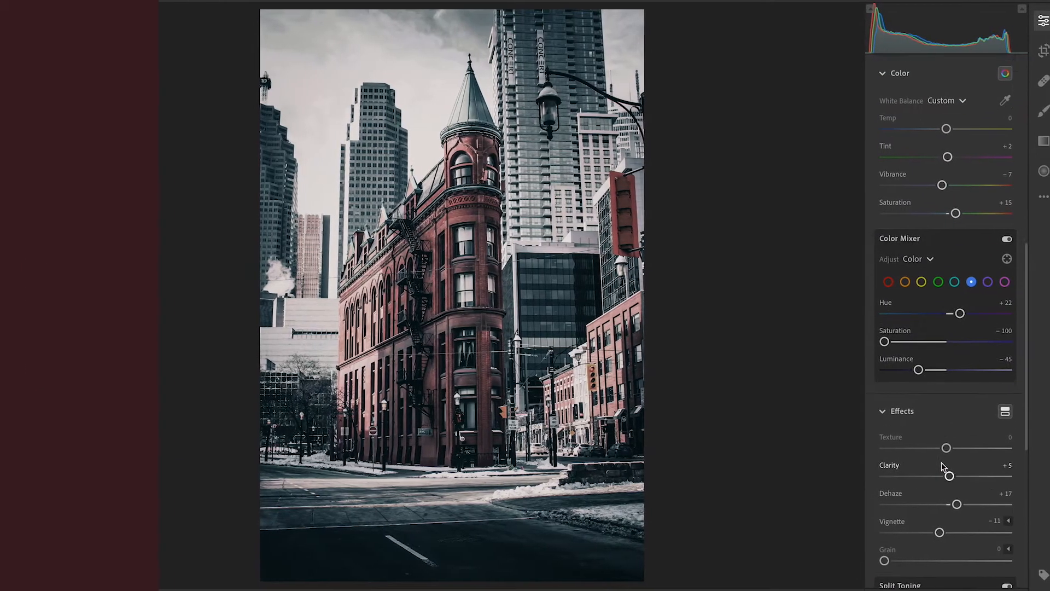
scroll(935, 466, up, 3)
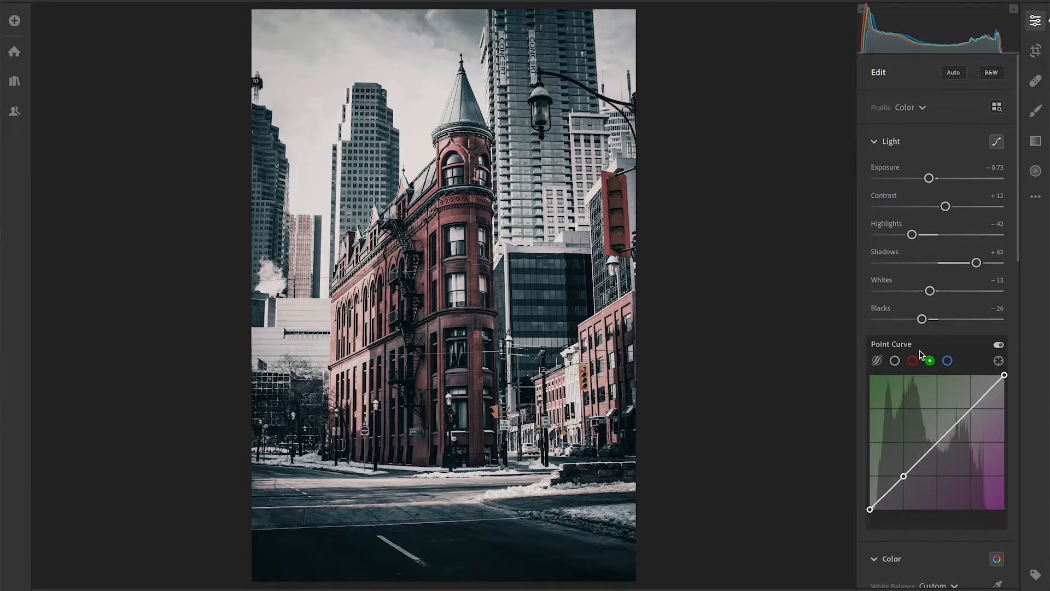
drag(928, 178, 933, 183)
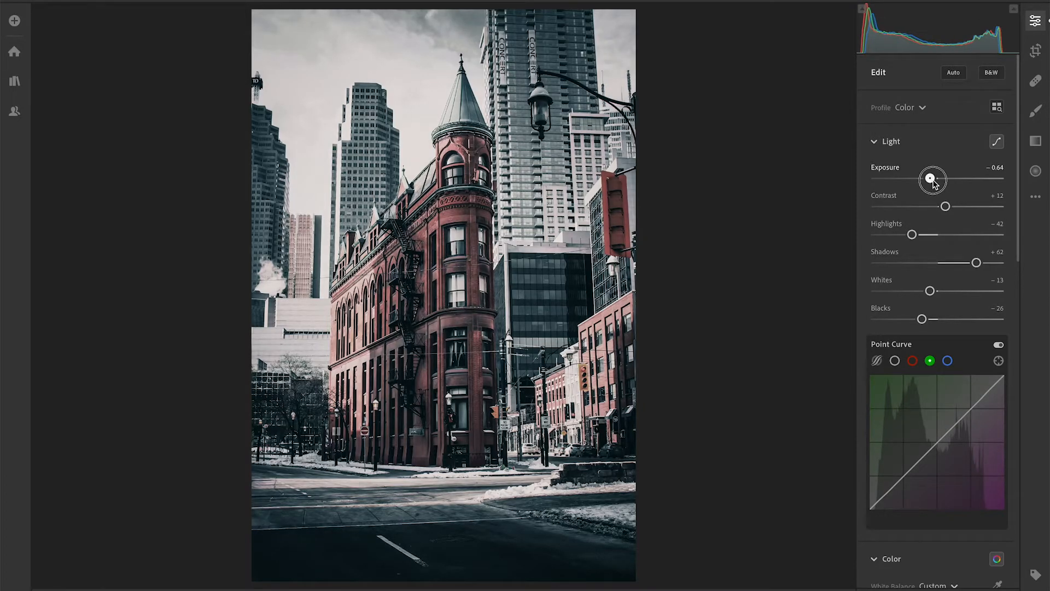
Compare the edited red building photo with its original version twice
key(backslash)
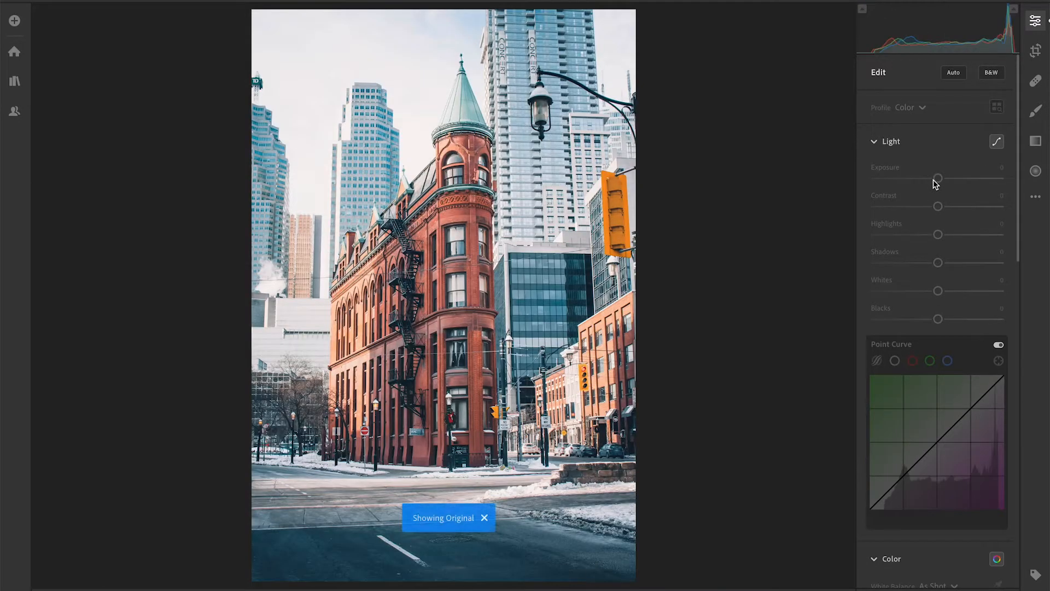
key(backslash)
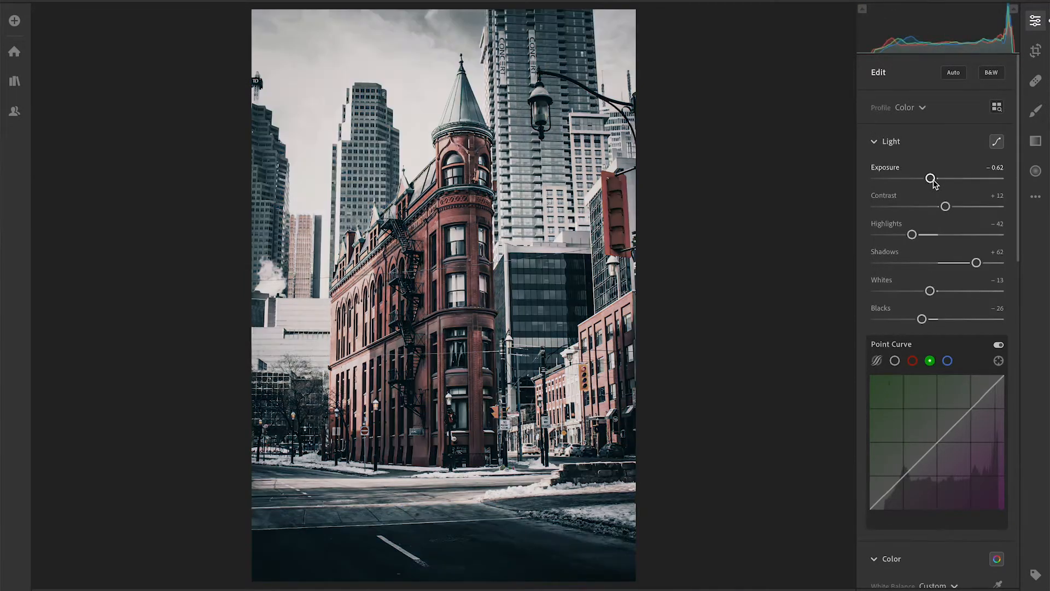
key(backslash)
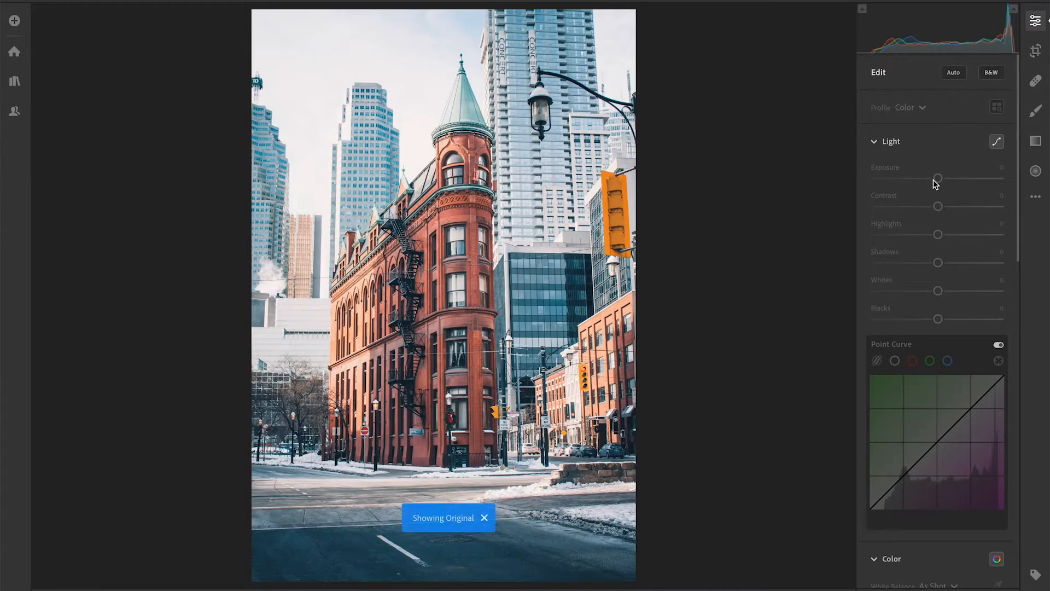
key(backslash)
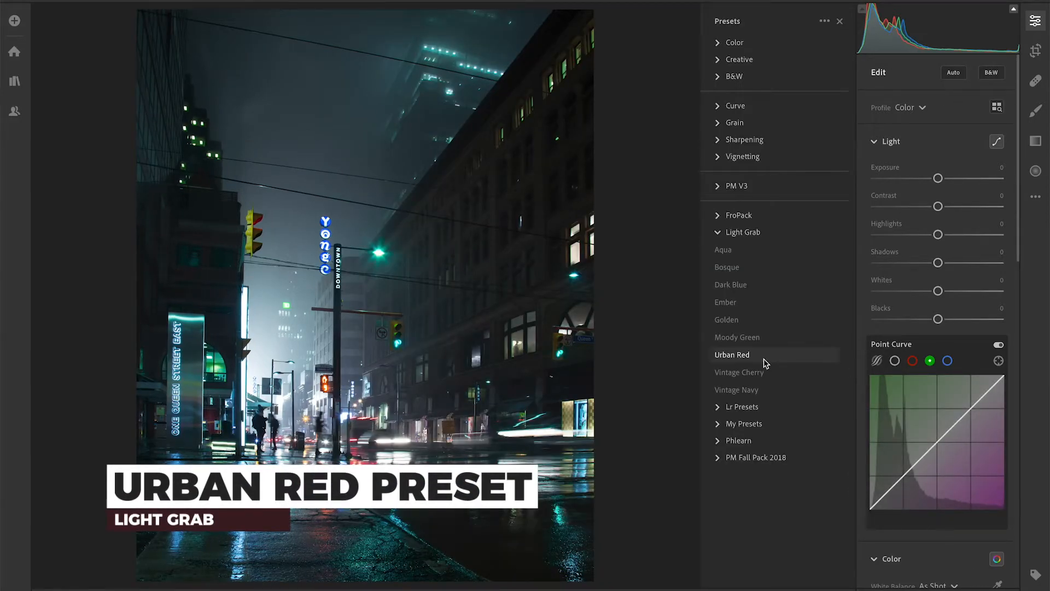
Apply the Urban Red preset to the rainy night street photo and set the aquas' Saturation to -57 in the color mixer
click(731, 354)
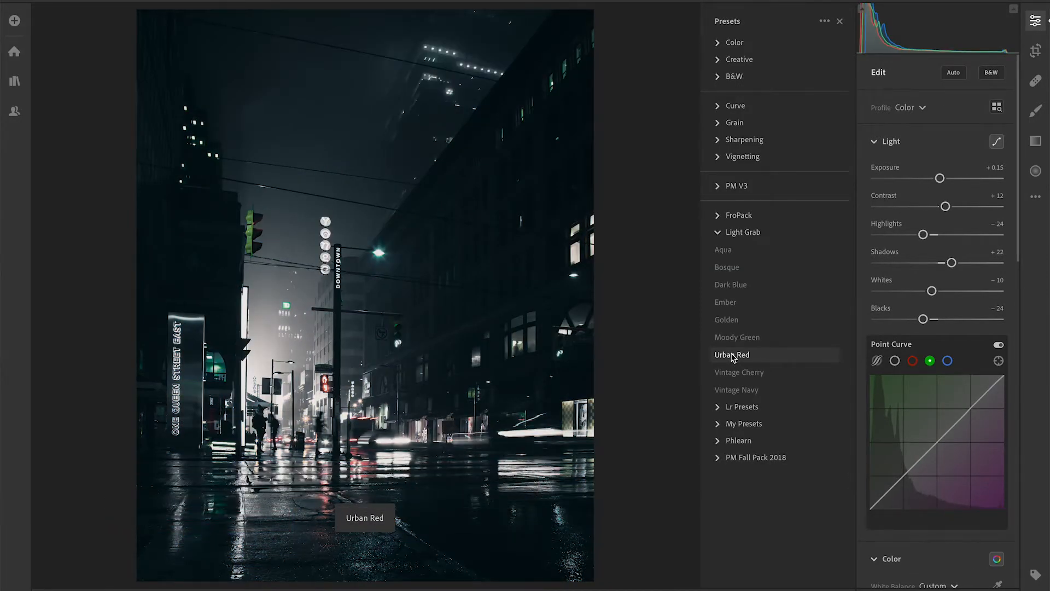
click(732, 355)
scroll(930, 328, down, 6)
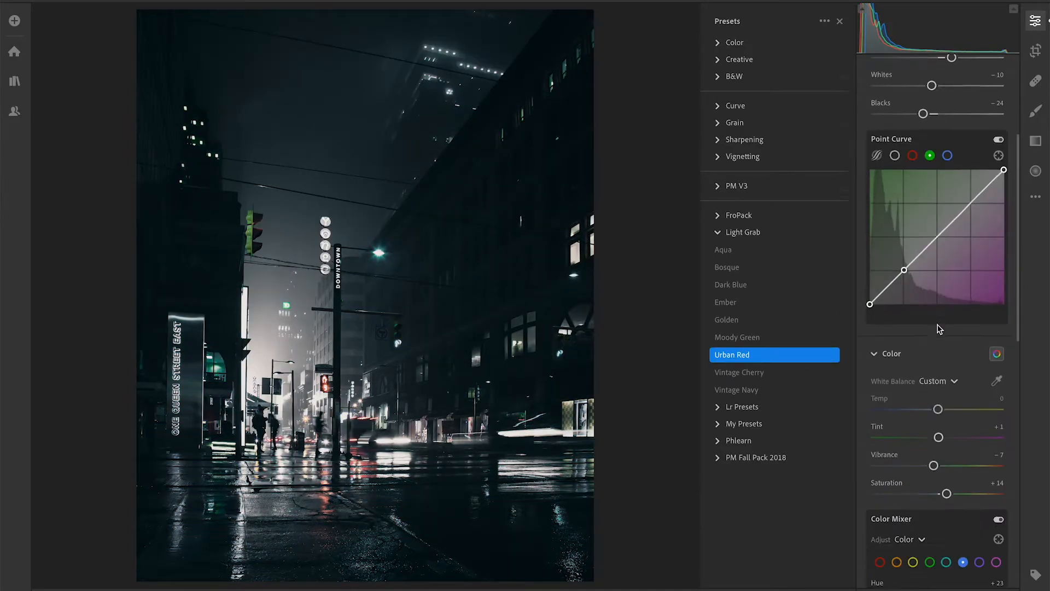
click(930, 431)
click(946, 429)
click(900, 490)
drag(901, 490, 903, 490)
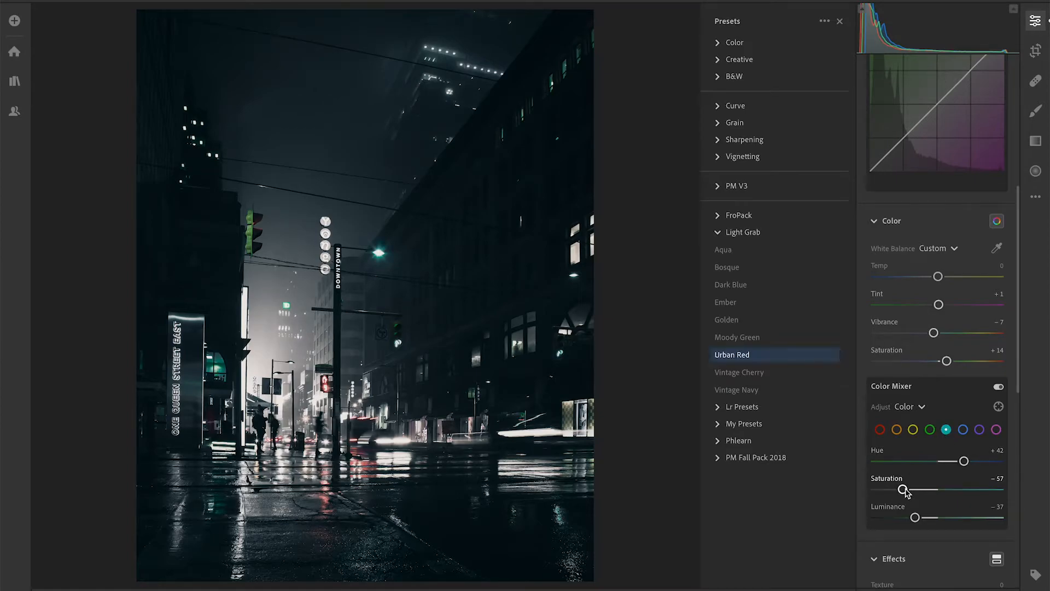
Increase the saturation of the split toning highlights' warm tint and compare the night street photo with its original
scroll(922, 462, down, 1)
scroll(922, 462, down, 5)
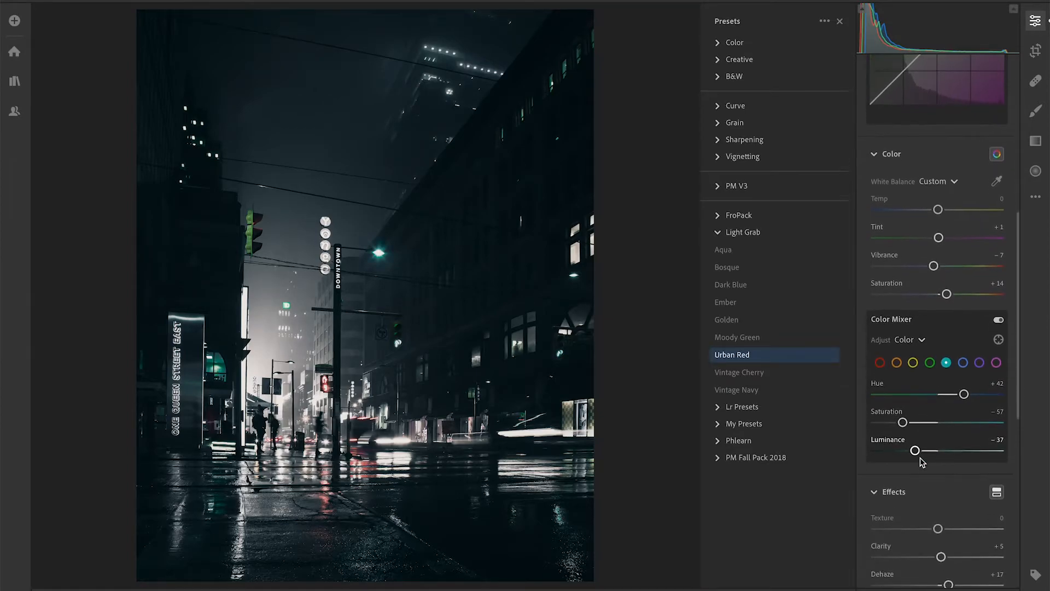
scroll(922, 463, down, 1)
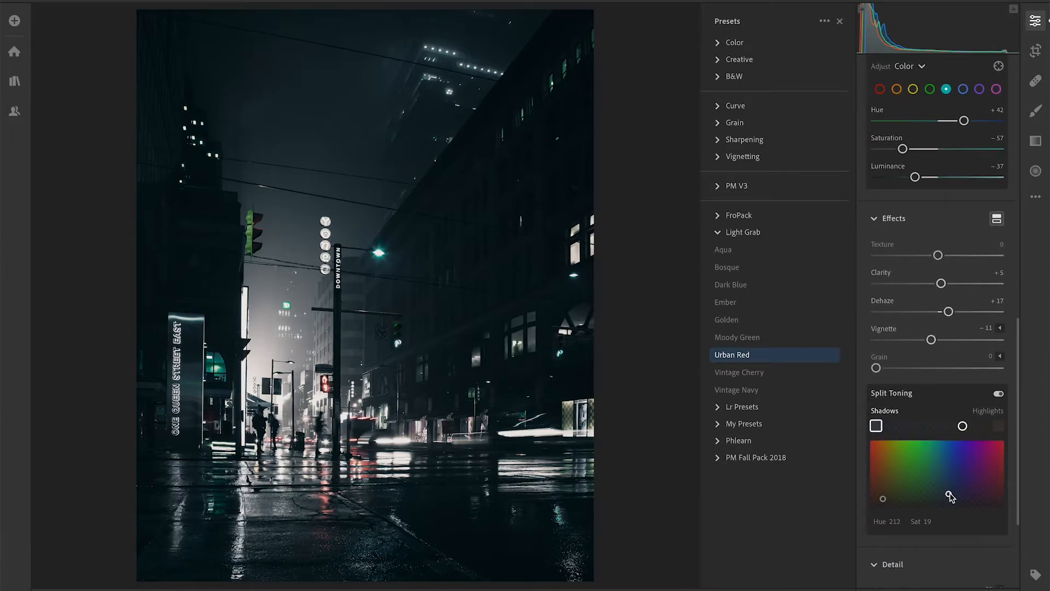
click(998, 429)
drag(883, 499, 884, 488)
scroll(901, 413, up, 10)
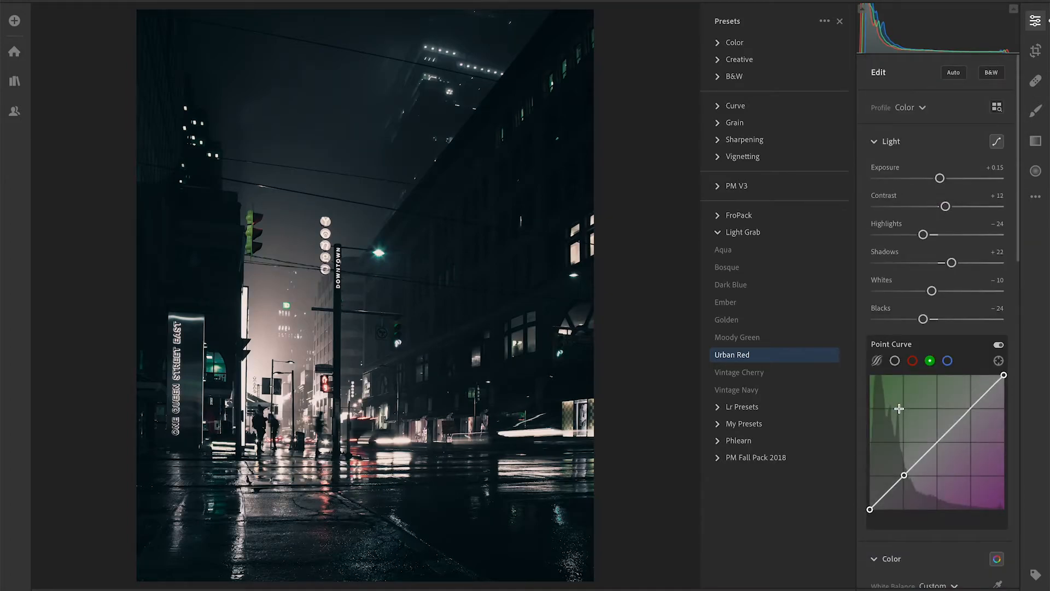
key(backslash)
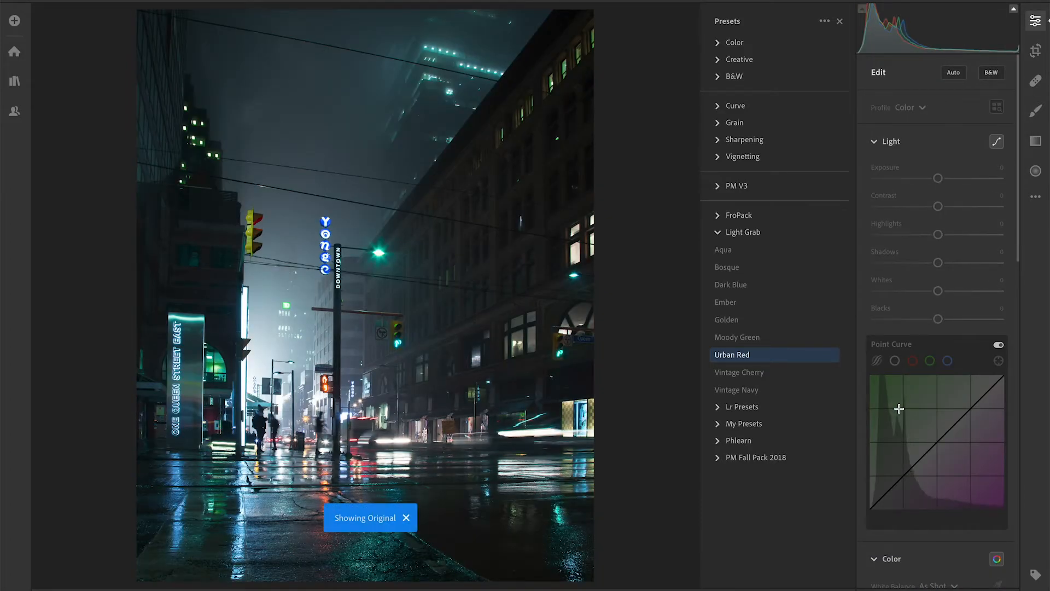
key(backslash)
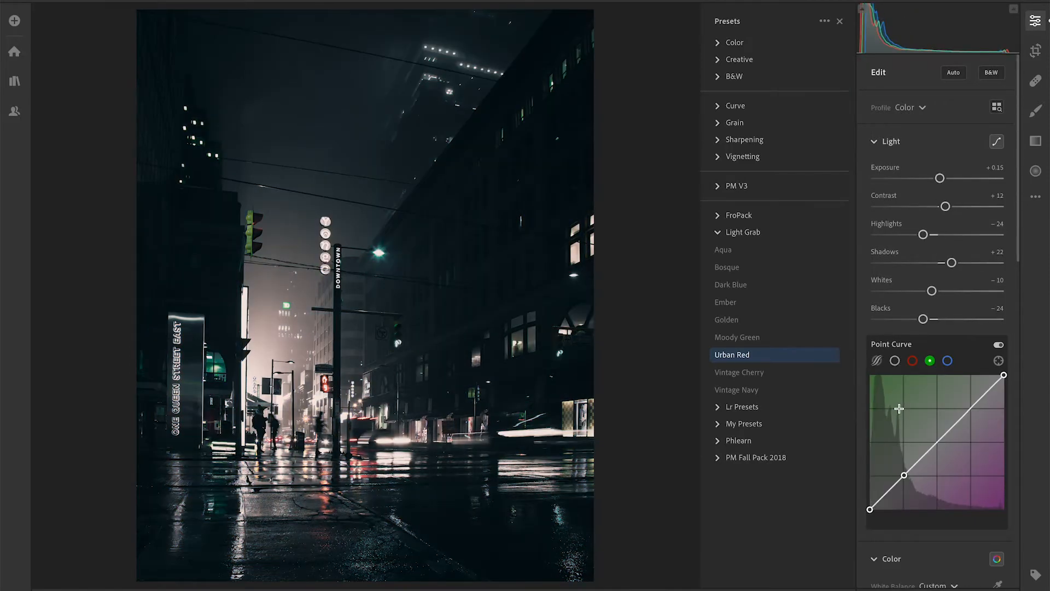
Apply the Urban Red preset with Exposure +0.40 to the rooftop skyline photo and compare it with the original
key(Right)
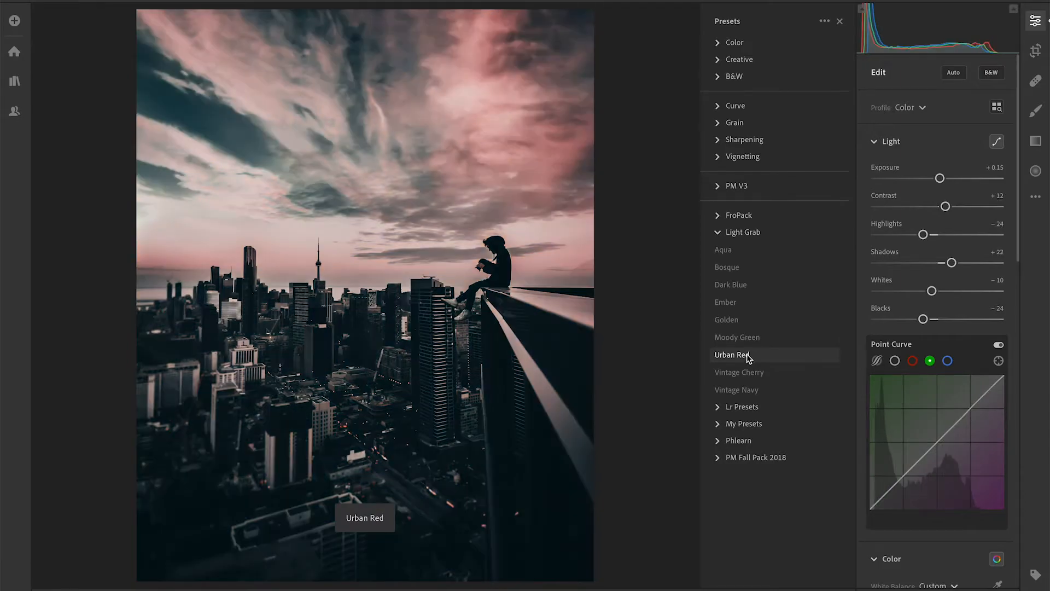
click(747, 356)
drag(941, 177, 943, 178)
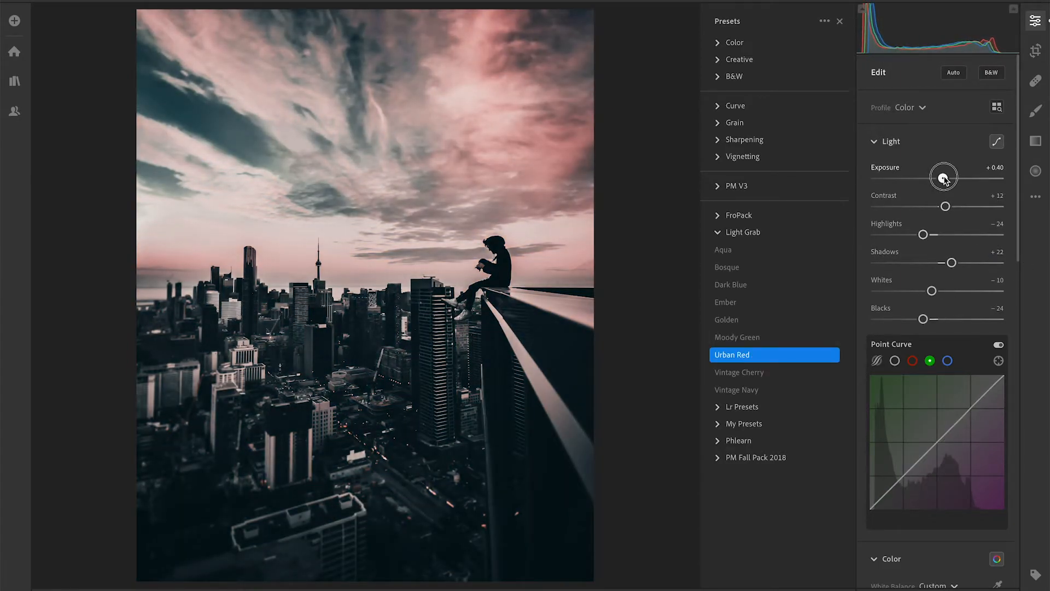
key(backslash)
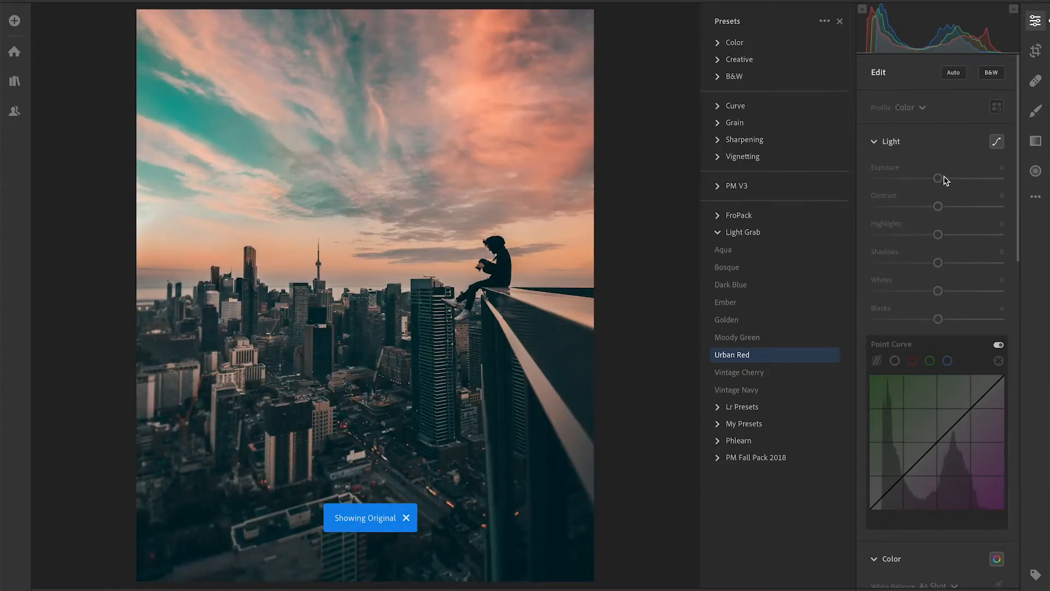
key(backslash)
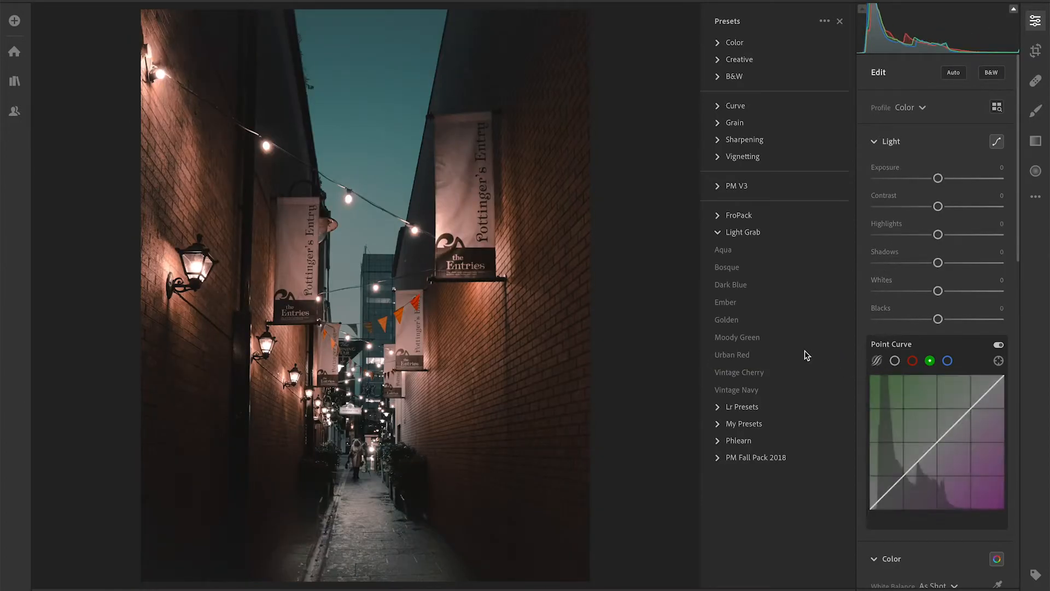
Apply the Urban Red preset with Exposure +0.33 to the brick alley photo and compare it with the original
click(735, 355)
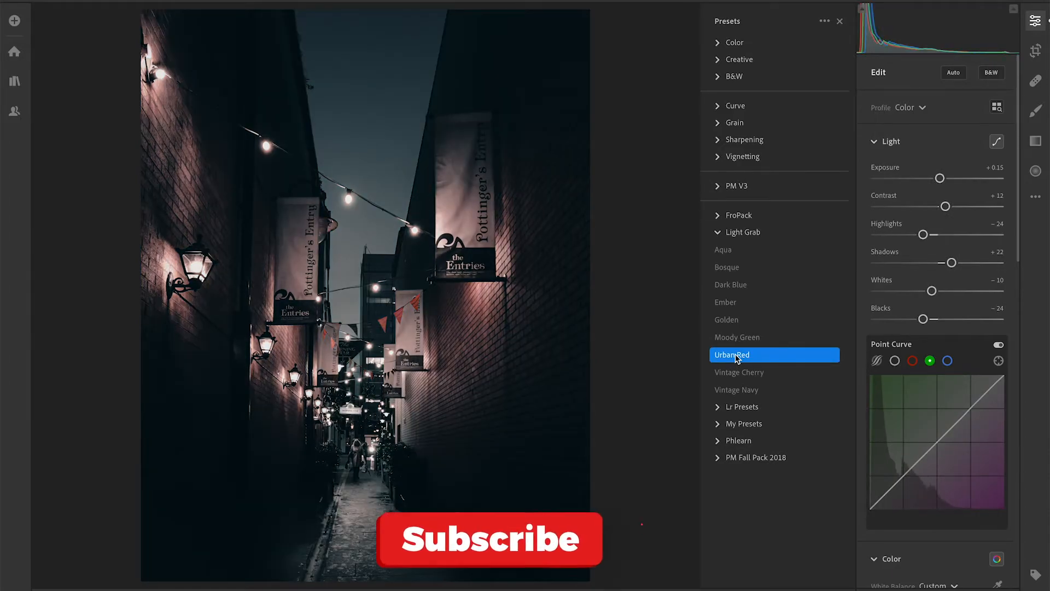
drag(940, 179, 942, 179)
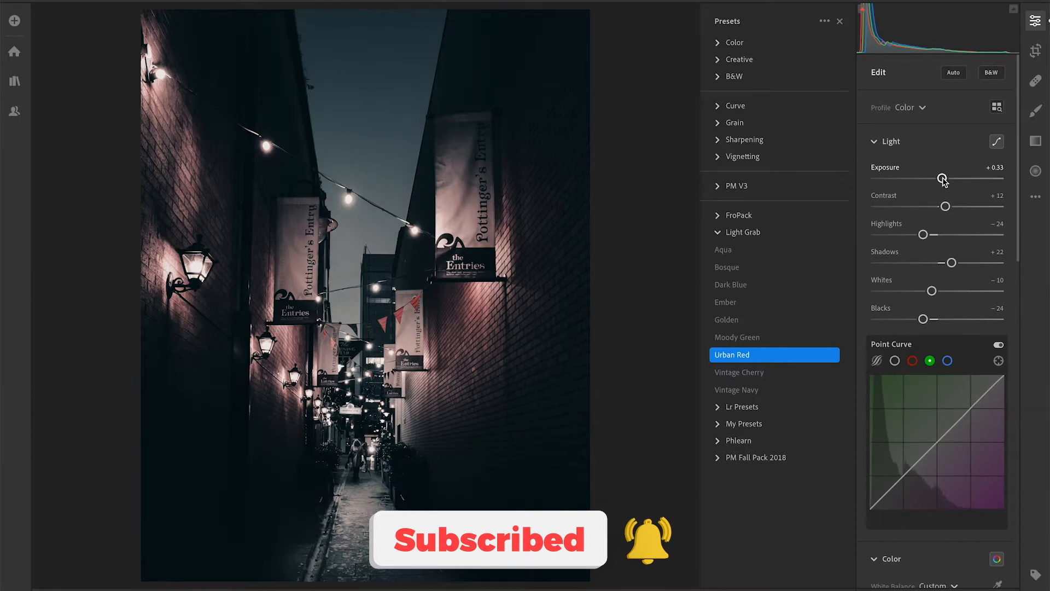
key(backslash)
key(backslash)
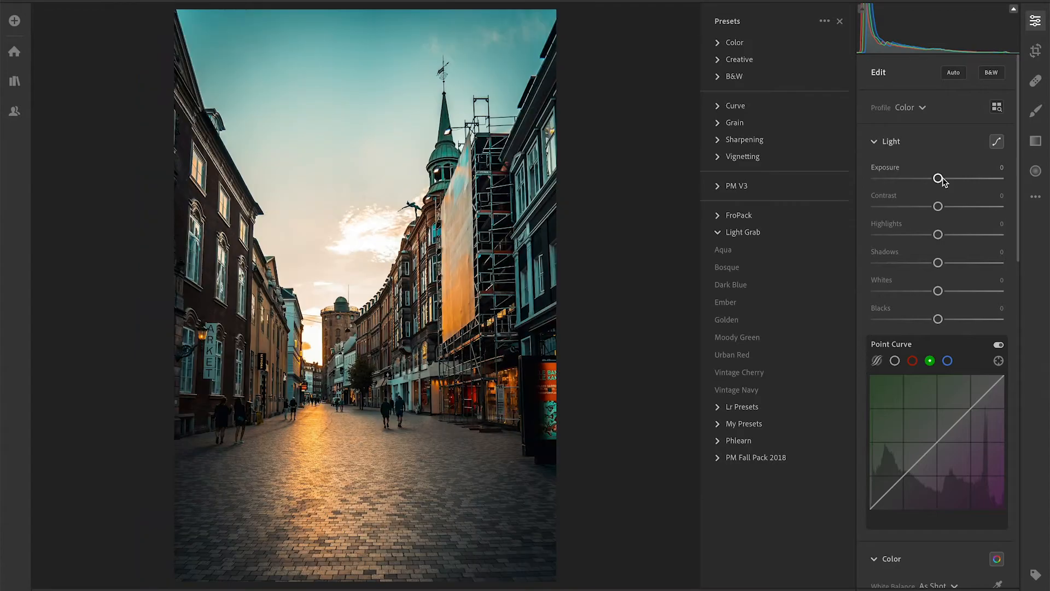
Apply the Urban Red preset to the cobbled street photo and set its Exposure to -0.11
click(734, 355)
click(733, 356)
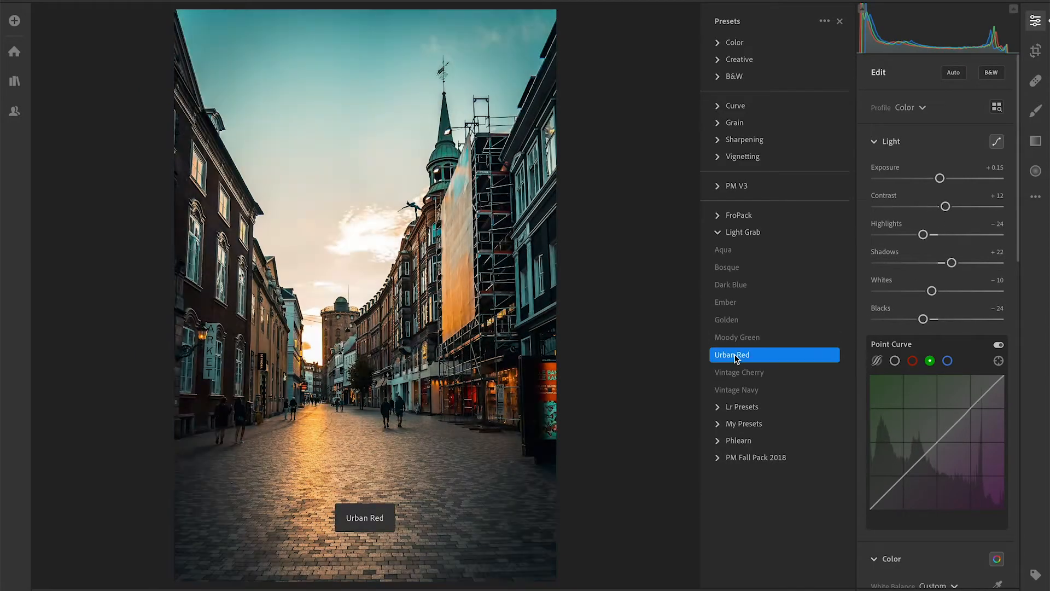
drag(939, 179, 937, 179)
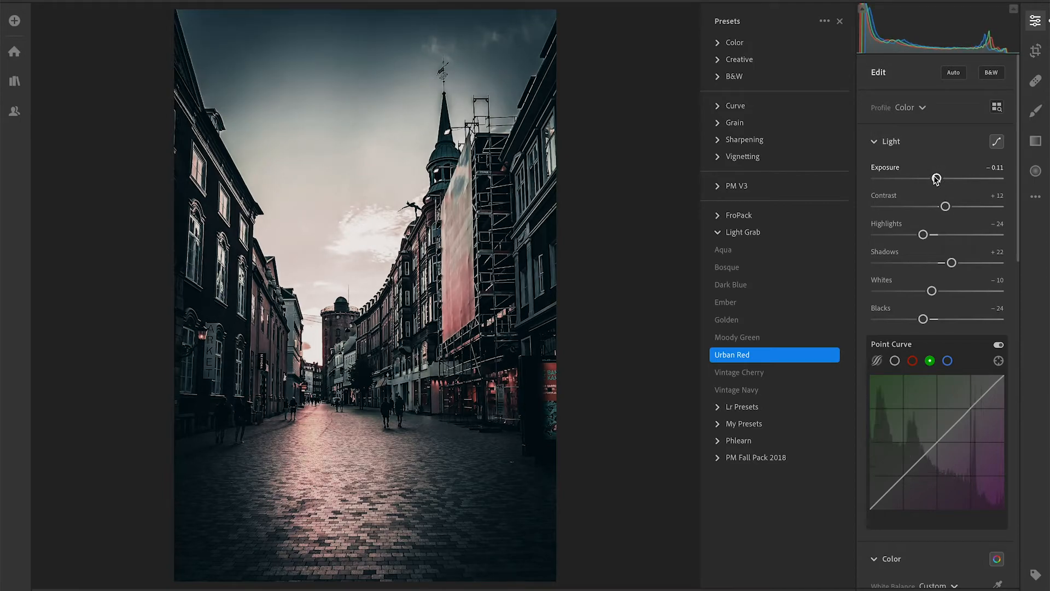
Compare the edited cobbled street photo with its original version twice
key(backslash)
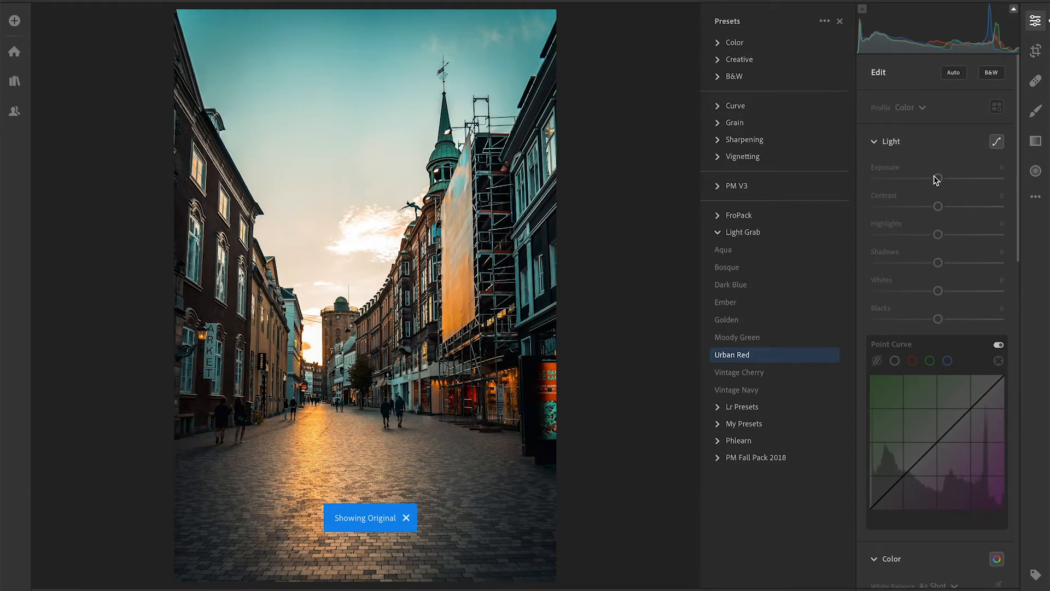
key(backslash)
key(backslash)
key(backslash)
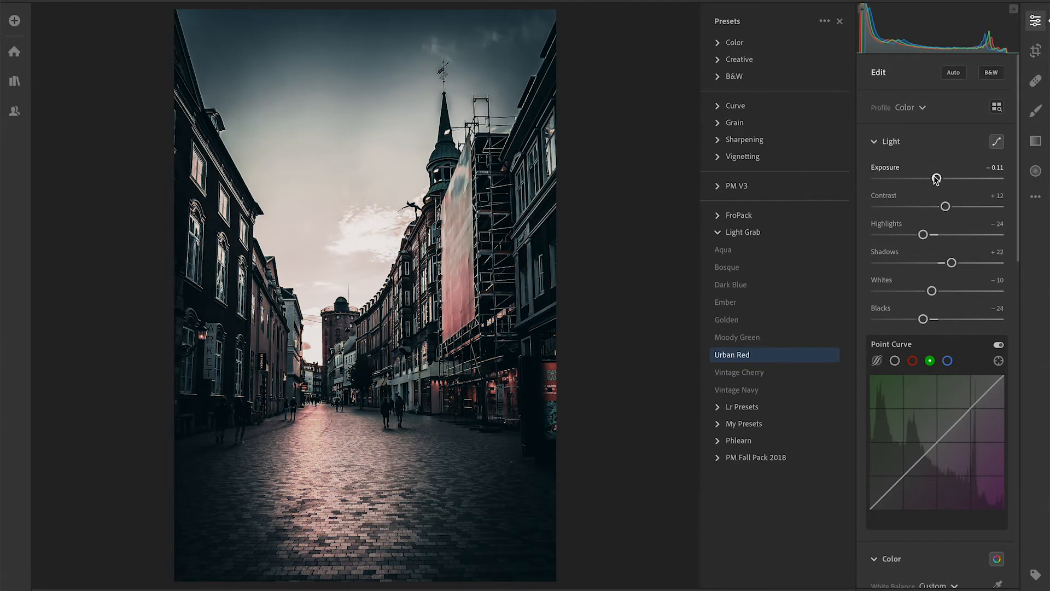
Apply the Urban Red preset to the next photo, the aerial sunset view of the city with the tower
key(Right)
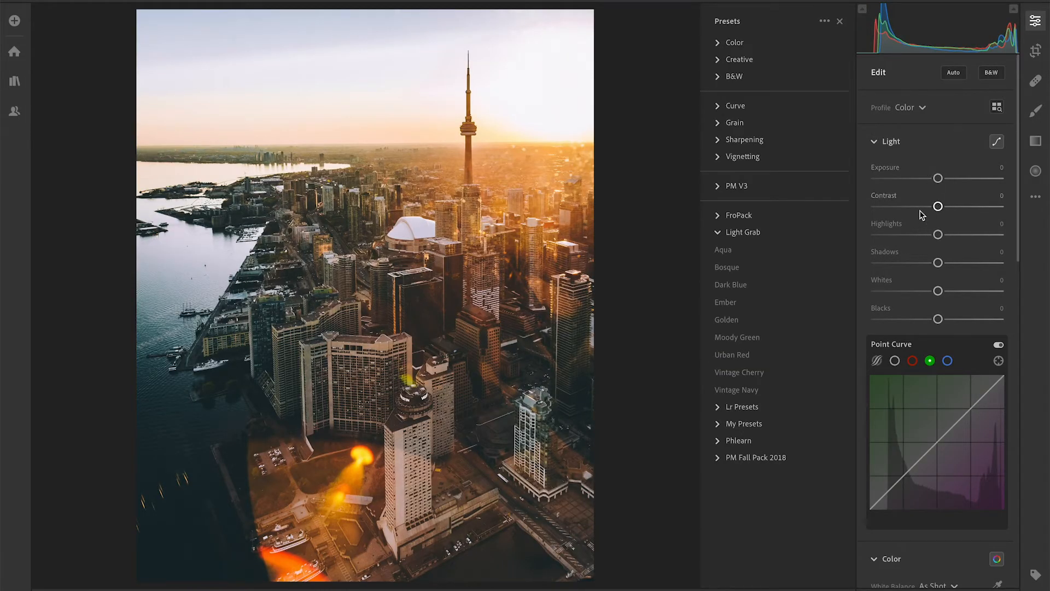
click(732, 355)
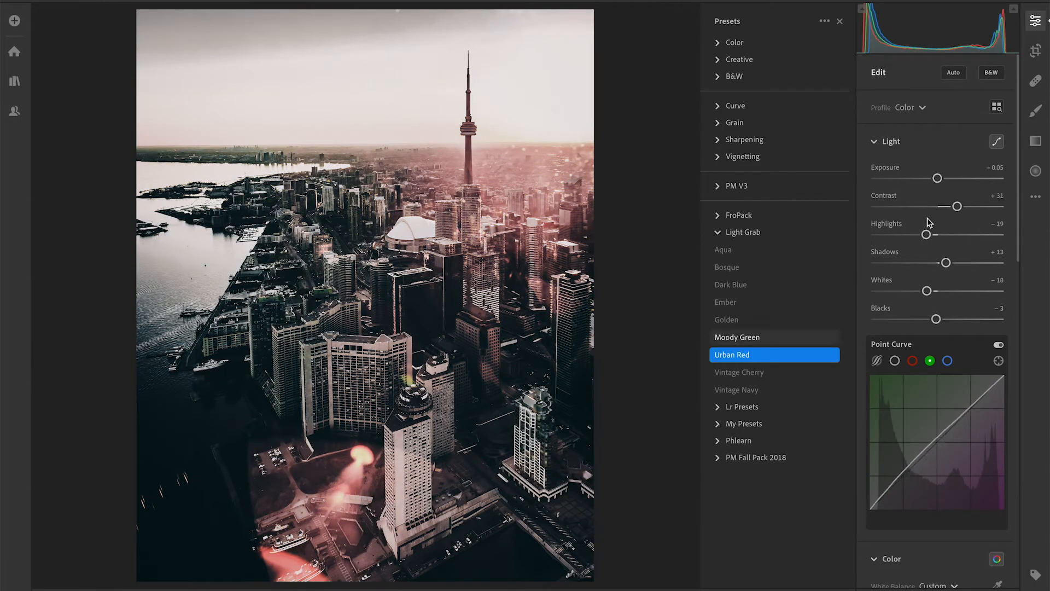
Set the aerial tower photo's Exposure to -0.10 and compare the edit with the original version
drag(938, 179, 935, 181)
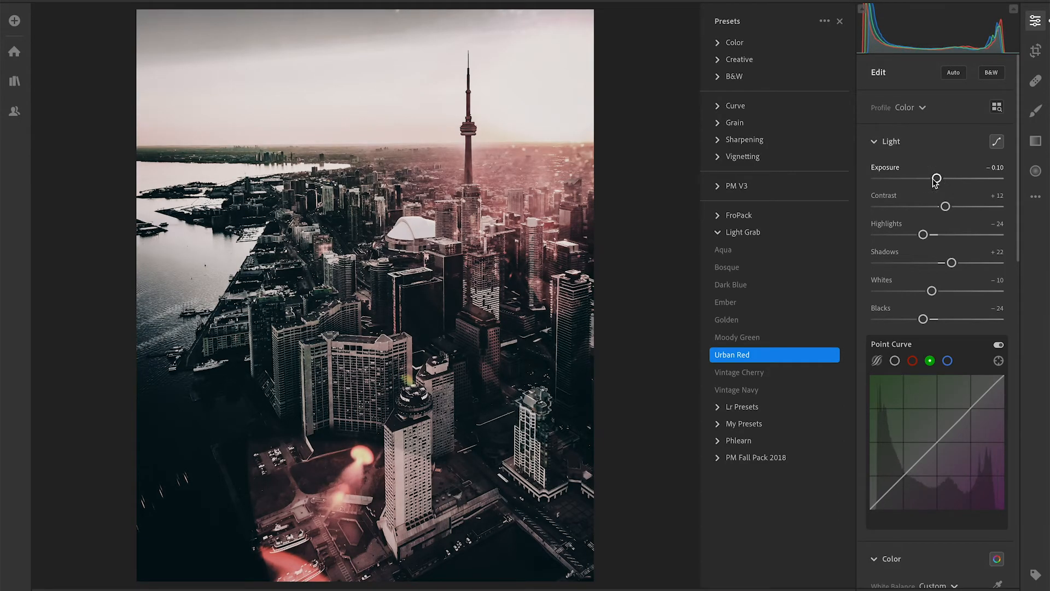
key(backslash)
key(backslash)
Apply the Urban Red preset to the next photo, the city skyline and highway seen through the chain-link fence
key(Right)
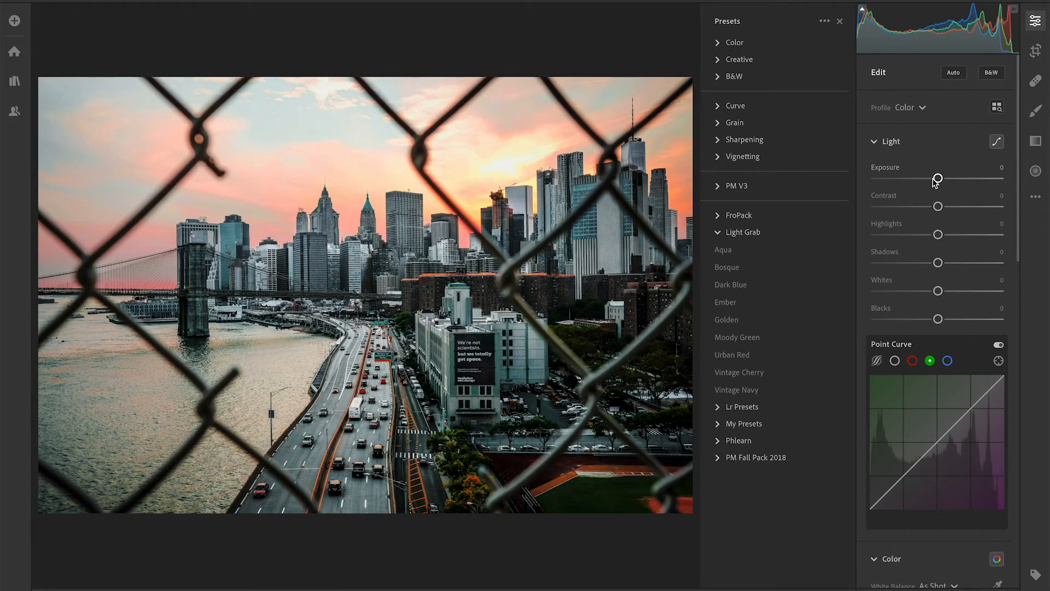
click(749, 356)
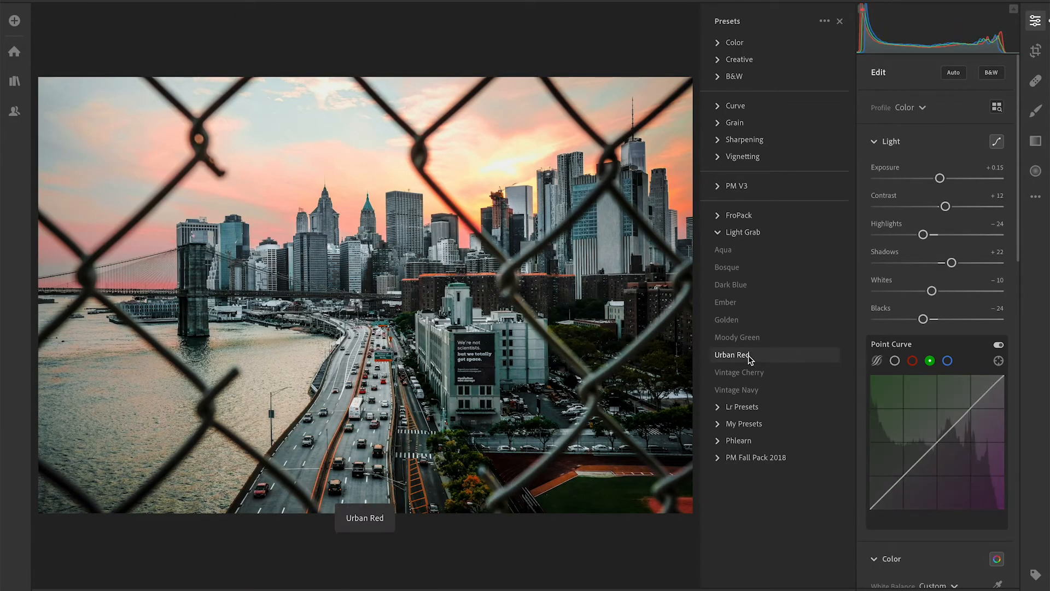
click(748, 356)
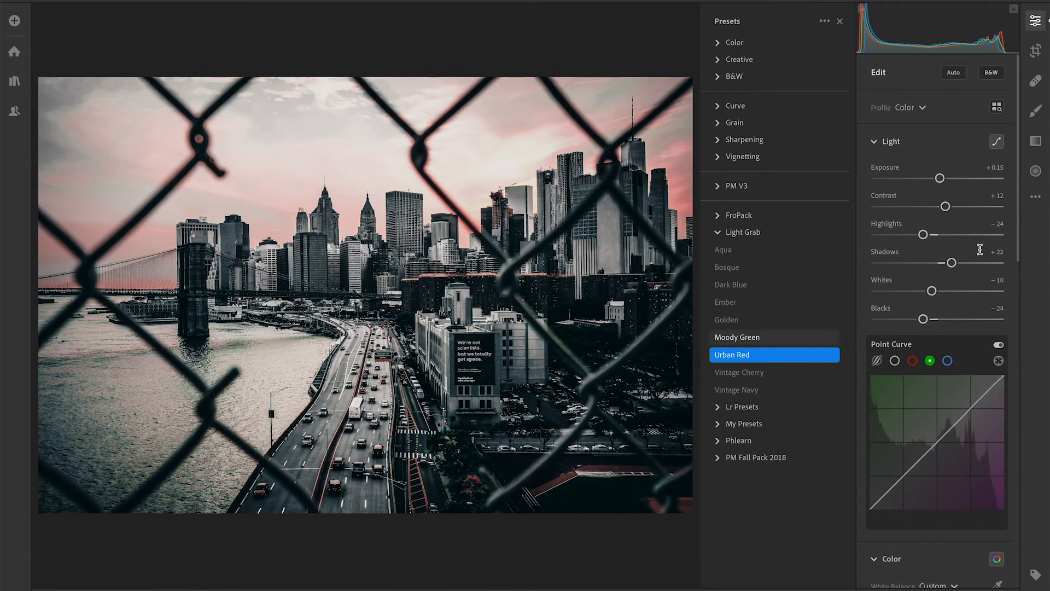
Set the chain-link fence skyline photo's Exposure to -0.07 and compare the edit with the original
drag(939, 179, 937, 183)
key(backslash)
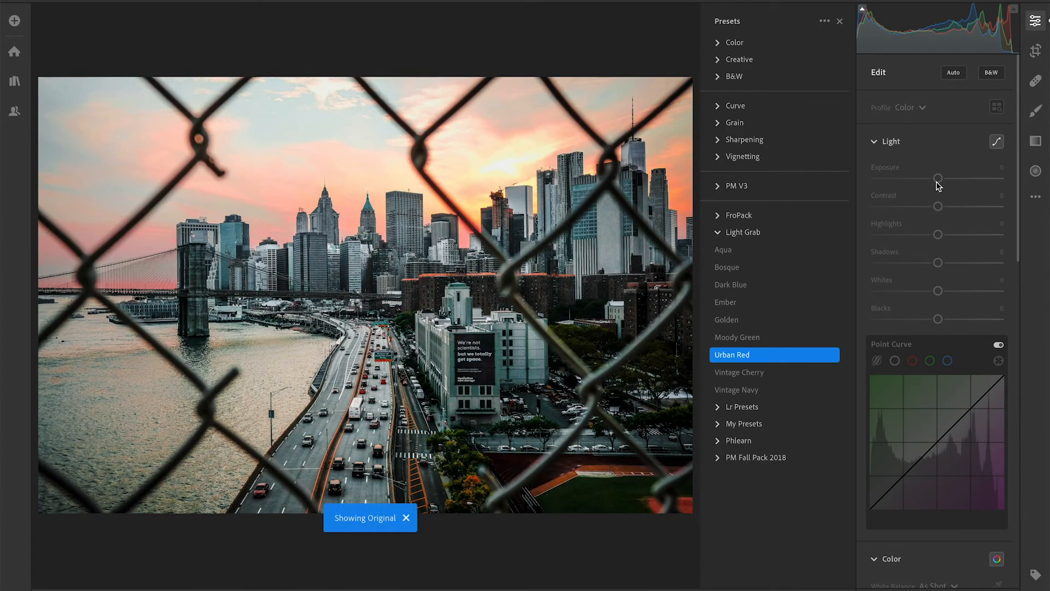
key(backslash)
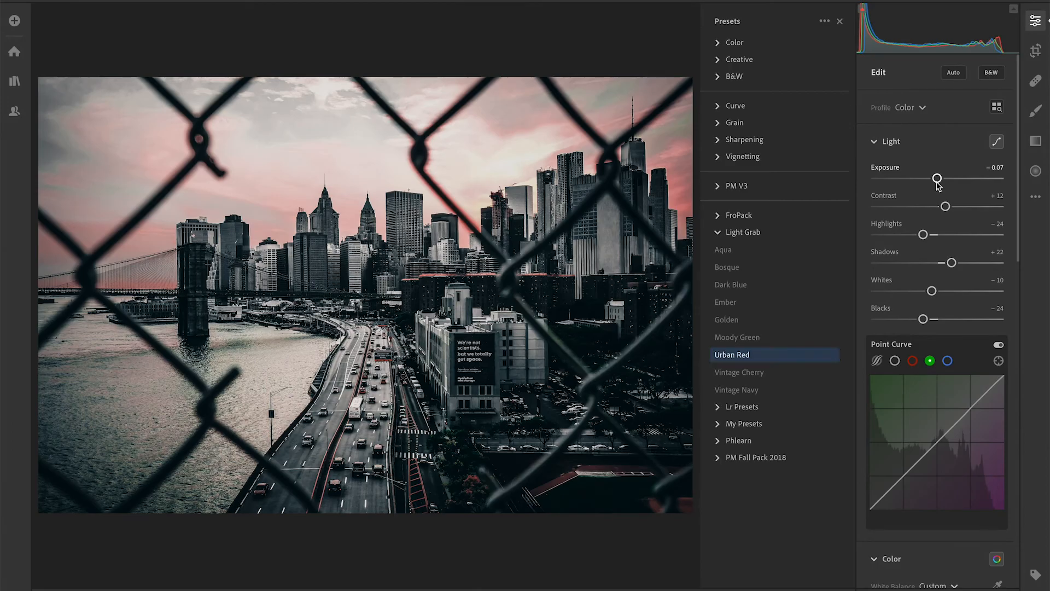